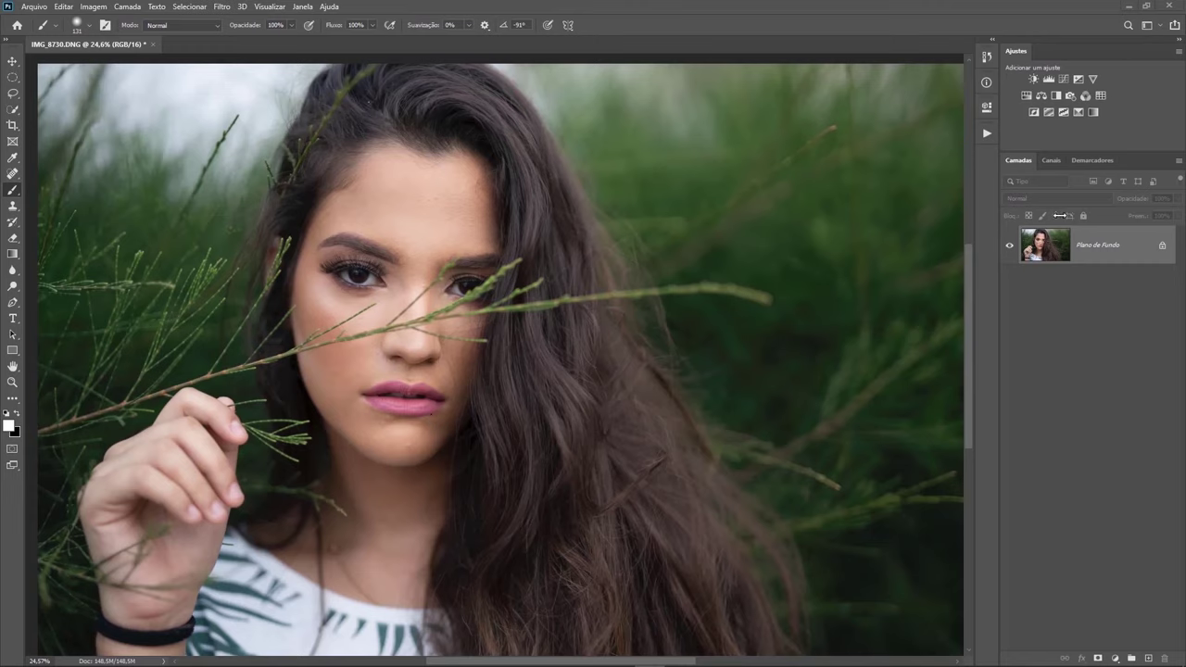
# Duplicate the background twice and rename the middle copy 'Baixa (Tons)'.
pyautogui.hotkey('ctrl', 'j')
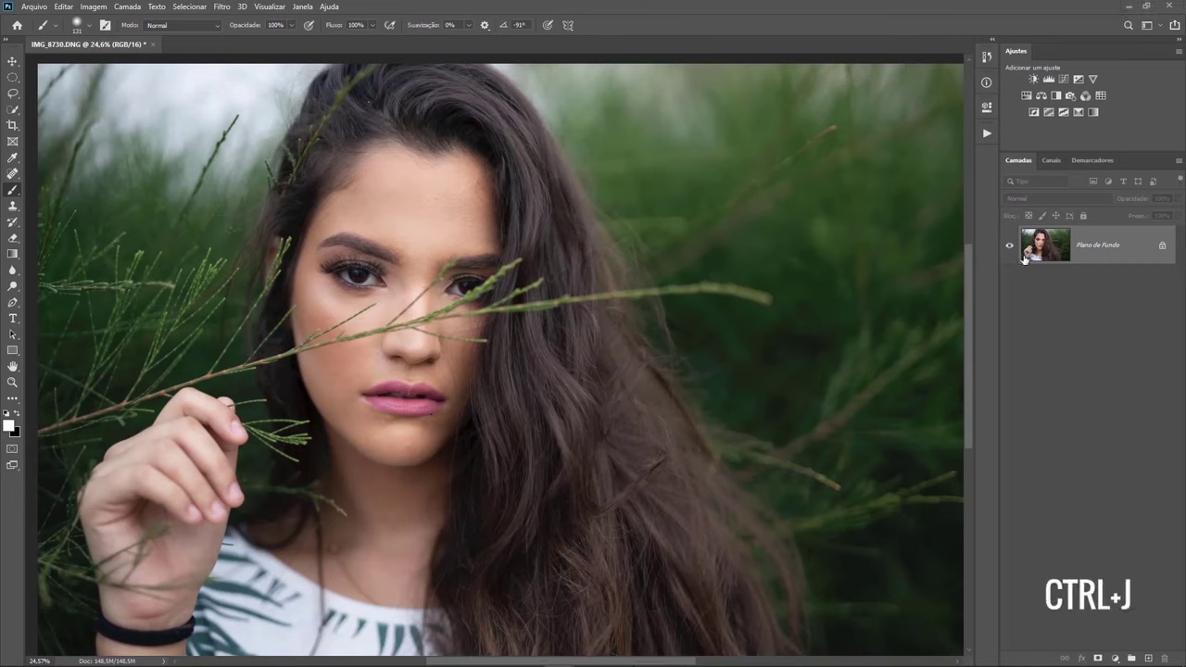
pyautogui.hotkey('ctrl', 'j')
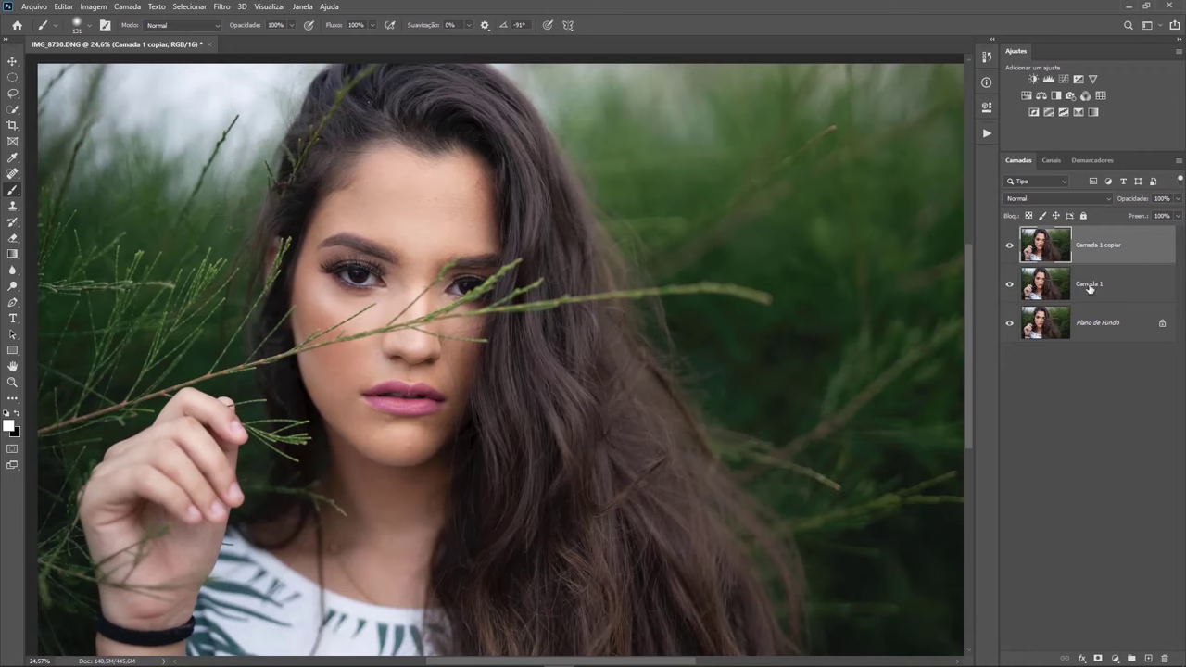
pyautogui.scroll(2, 357, 339)
pyautogui.click(1095, 287)
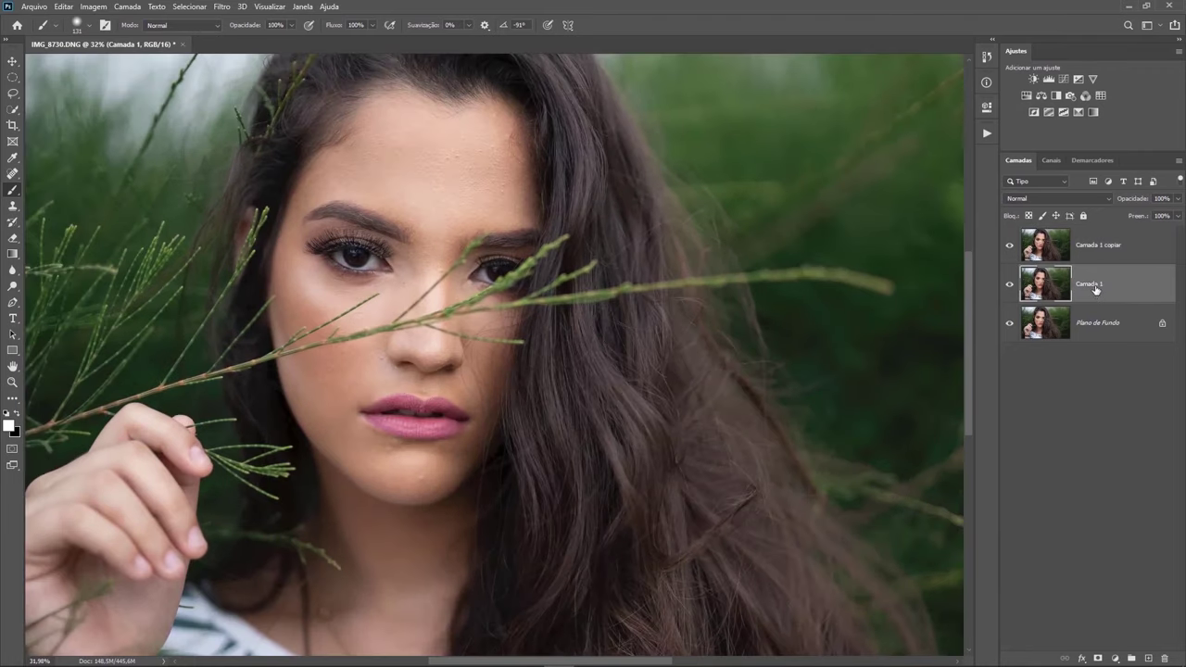
pyautogui.doubleClick(1096, 286)
pyautogui.write('Baixa (Tons')
pyautogui.write(')')
pyautogui.click(1112, 254)
# Rename the top copy 'Alta (Textura)' and hide it.
pyautogui.doubleClick(1110, 252)
pyautogui.write('Al')
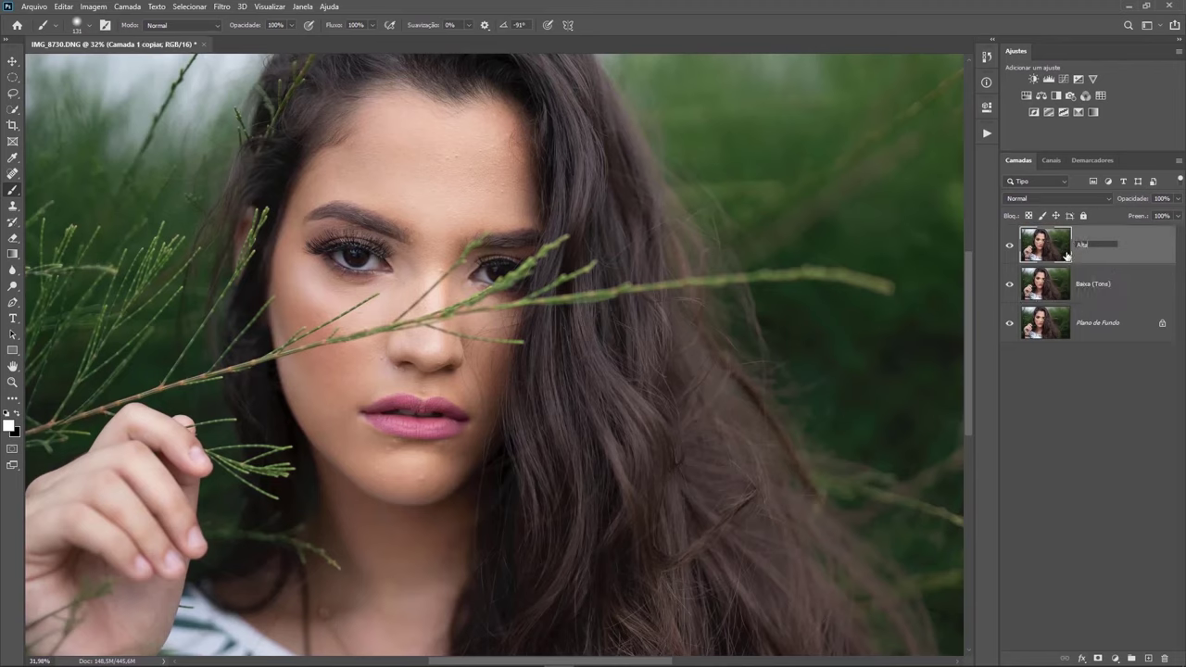
pyautogui.write('ta (Textura)')
pyautogui.press('Return')
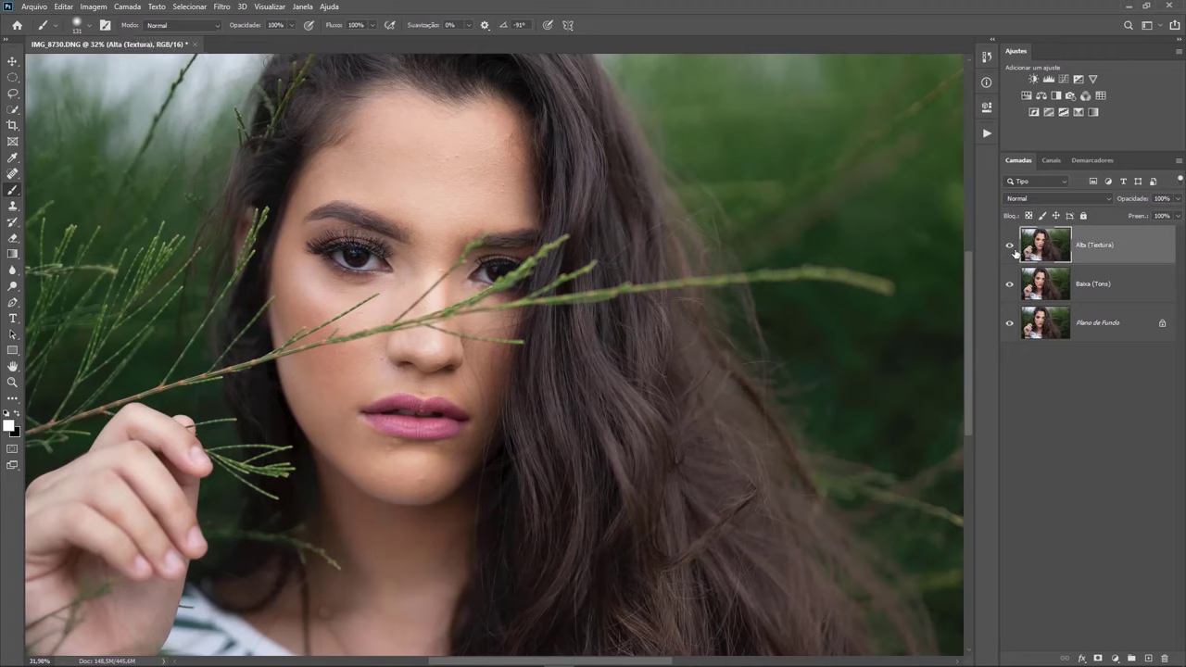
pyautogui.click(1010, 246)
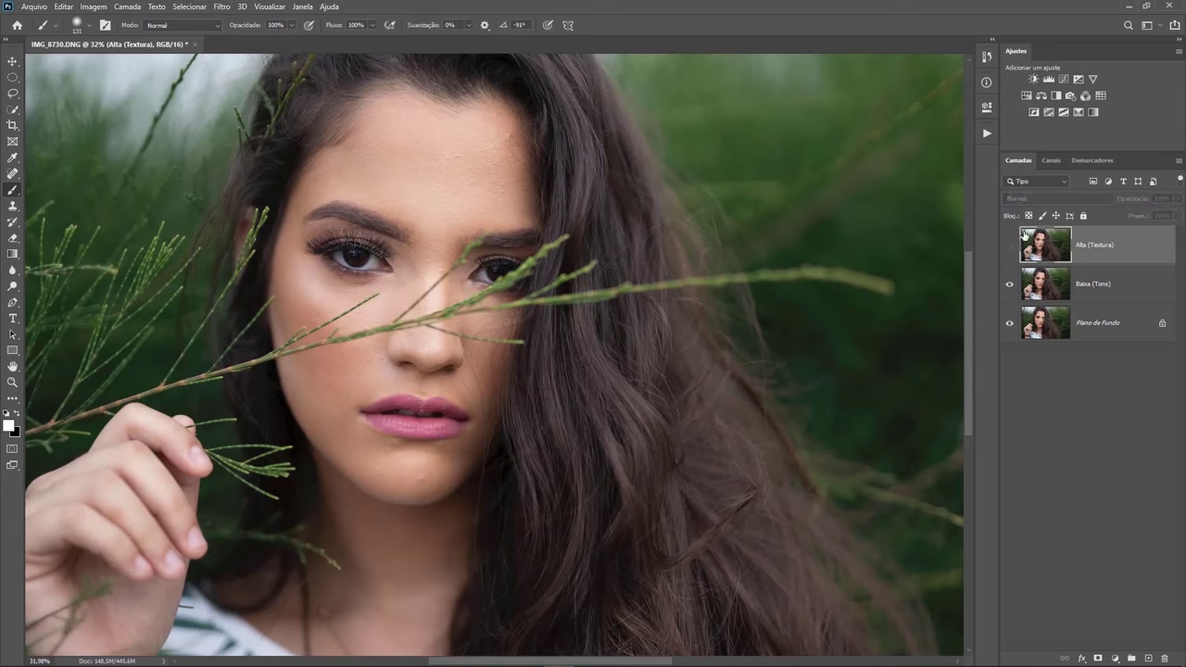
# Select Baixa (Tons) and preview Gaussian Blur radius values on the zoomed face.
pyautogui.click(1045, 293)
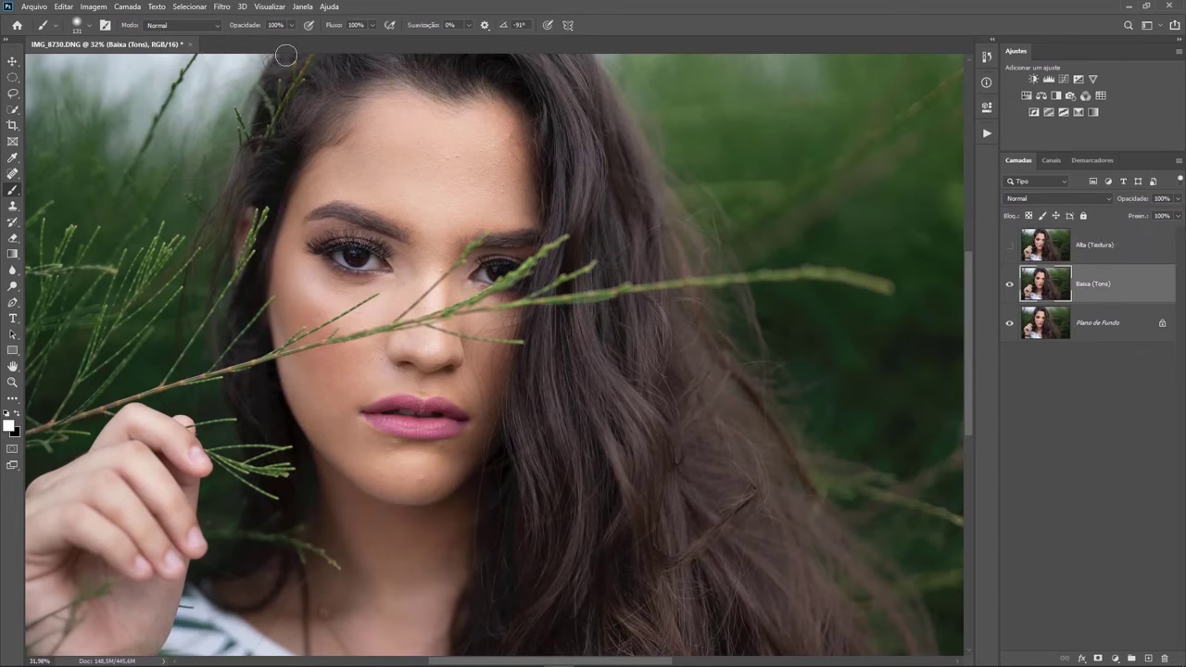
pyautogui.click(222, 8)
pyautogui.moveTo(278, 145)
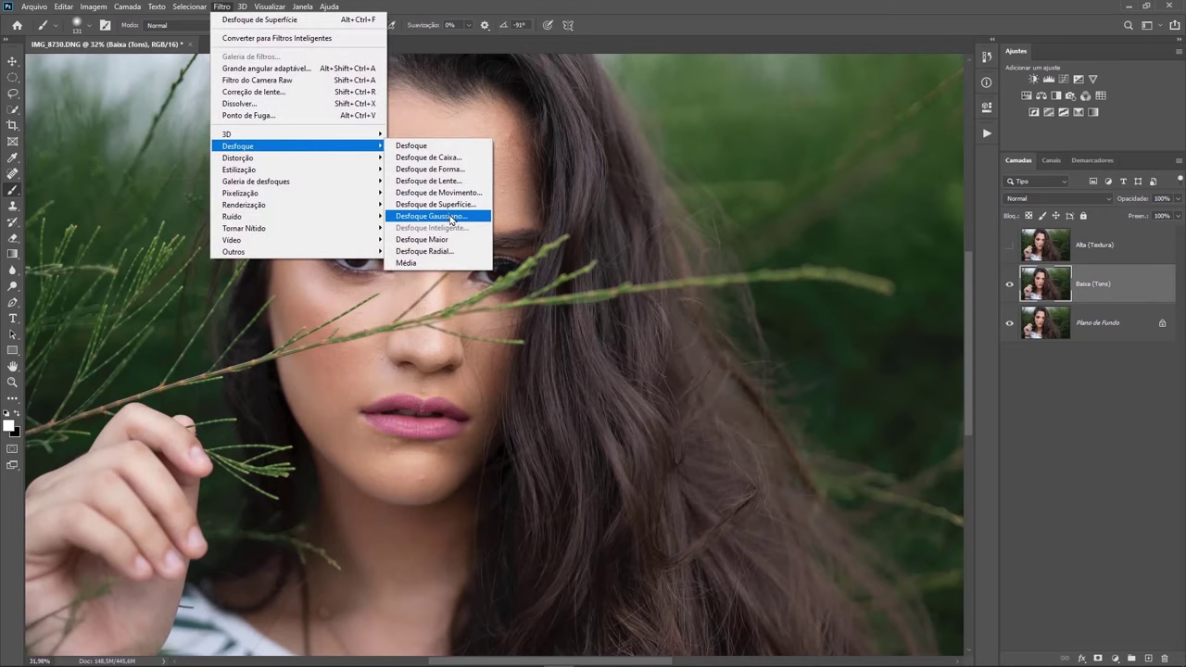
pyautogui.click(452, 219)
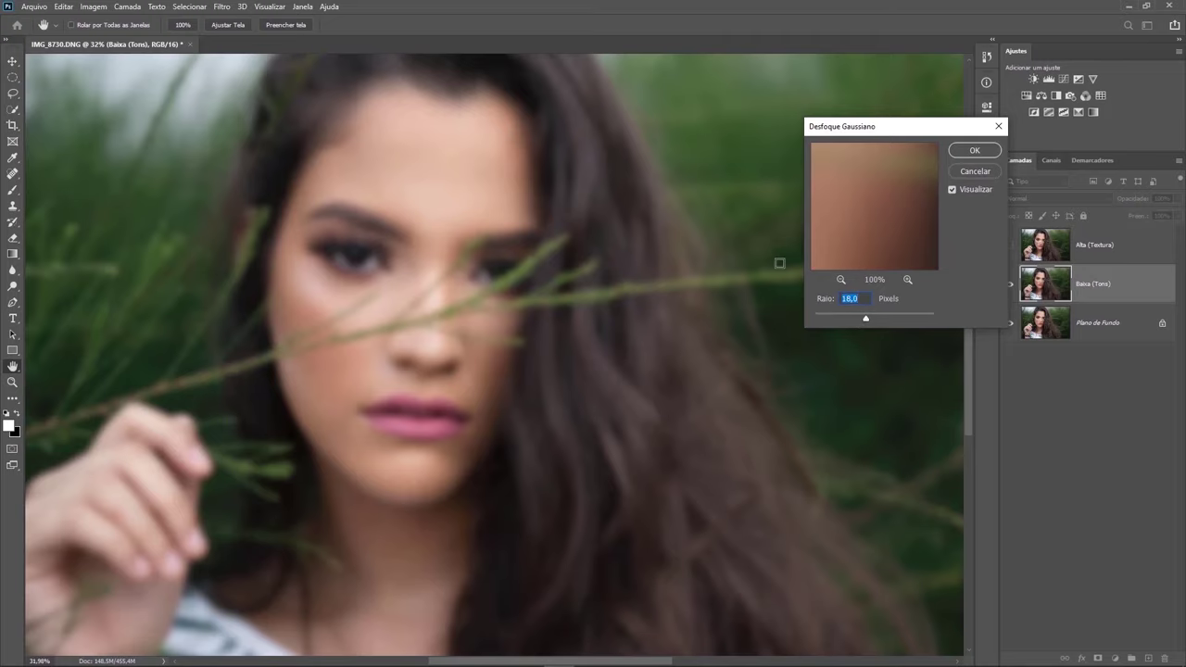
pyautogui.keyDown('ctrl'); pyautogui.click(471, 259); pyautogui.keyUp('ctrl')
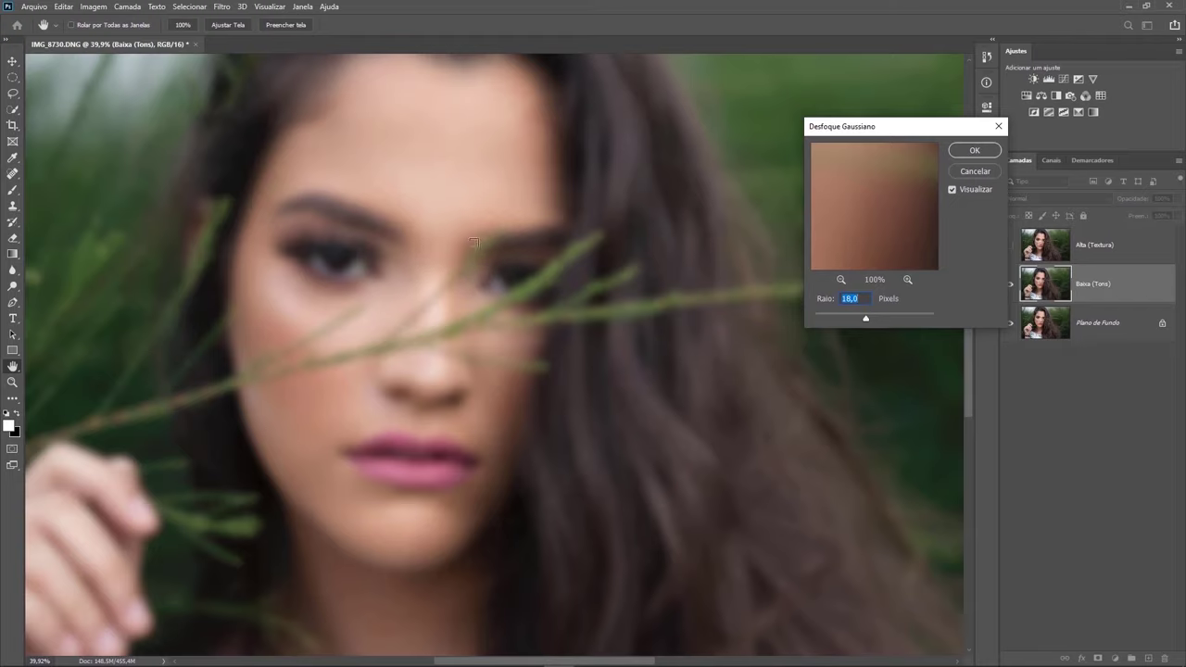
pyautogui.click(903, 319)
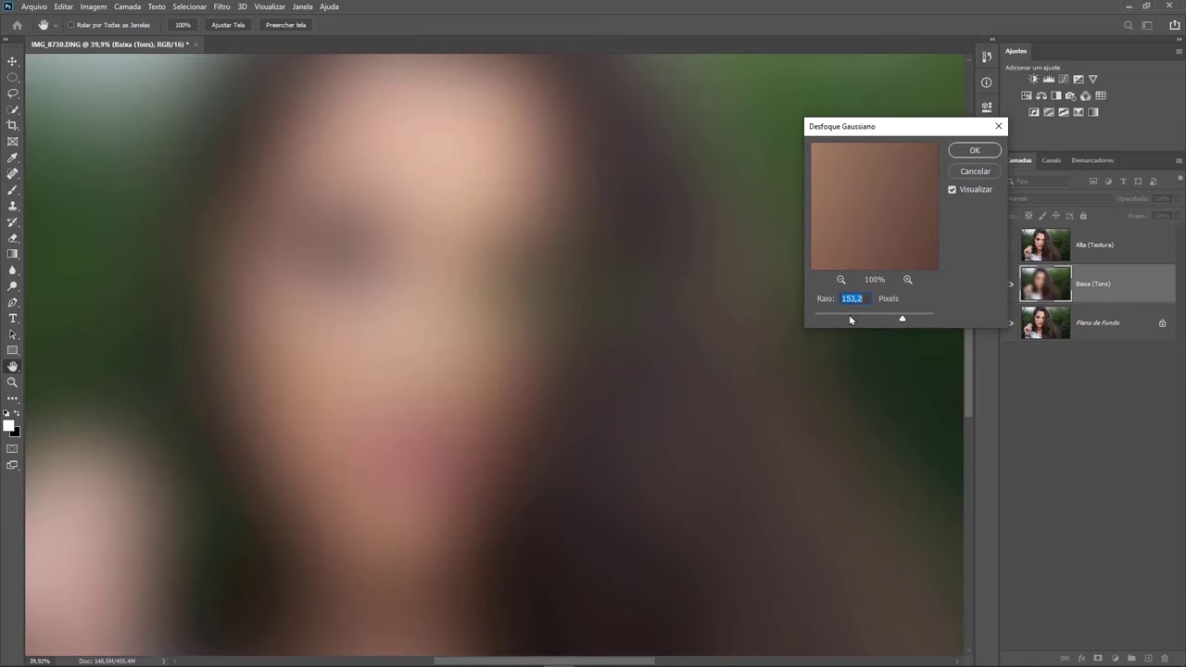
pyautogui.moveTo(849, 319); pyautogui.dragTo(823, 319)
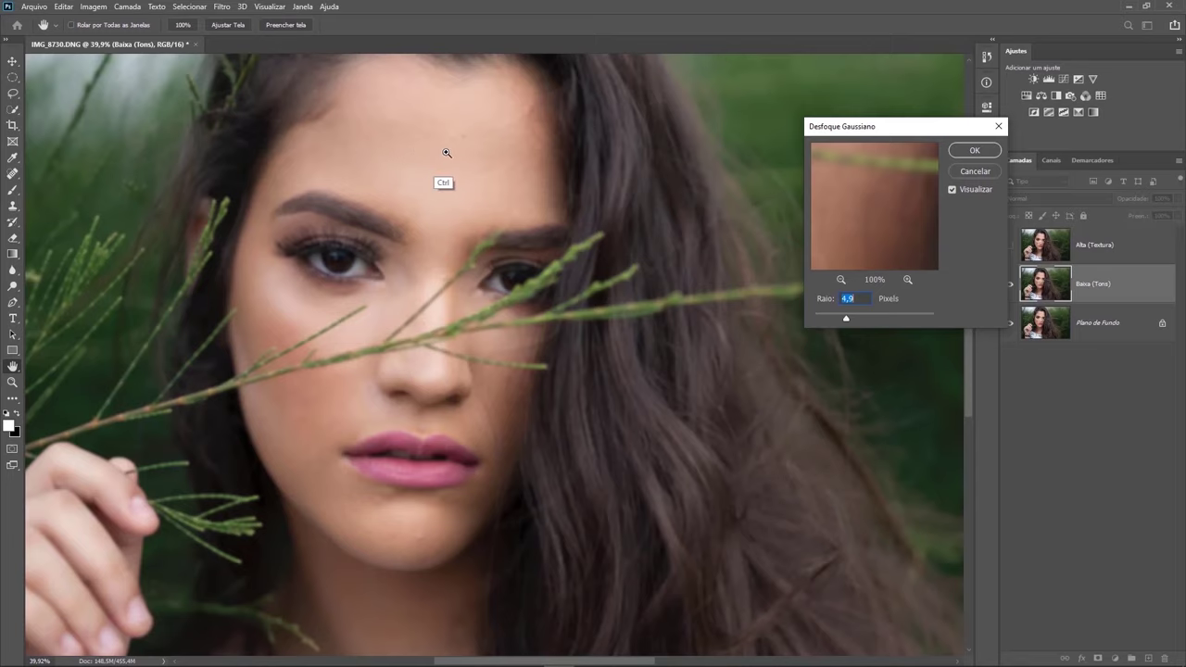
# Set the Gaussian blur radius to 7.0 pixels and apply it to Baixa (Tons).
pyautogui.scroll(3, 473, 176)
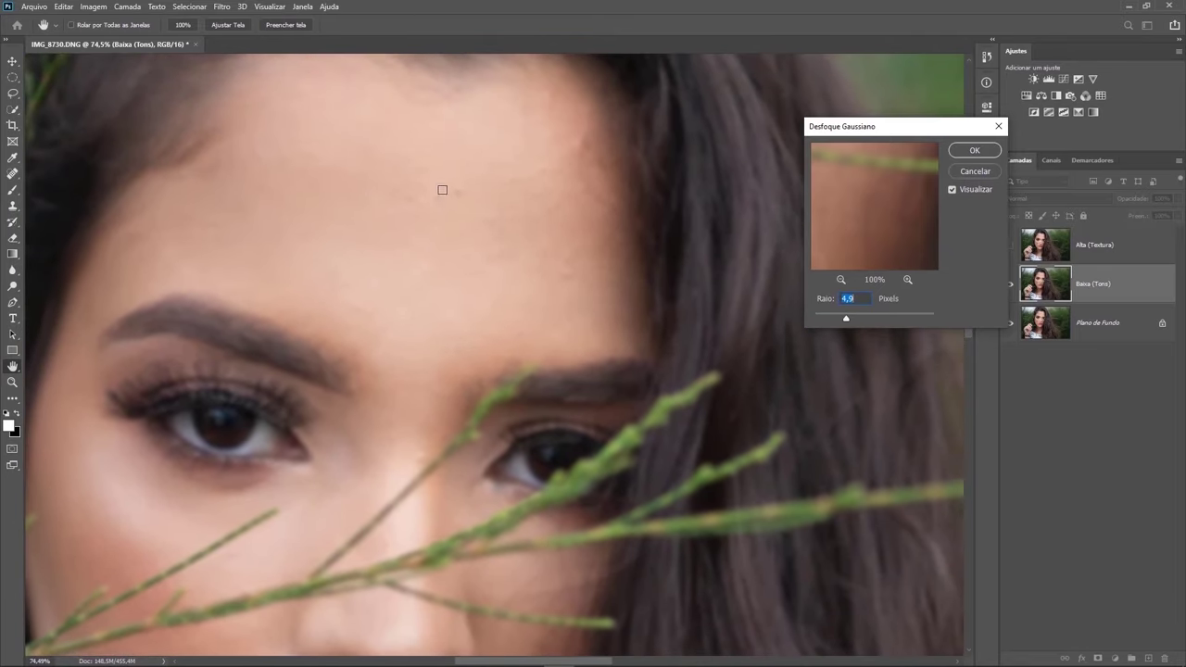
pyautogui.click(866, 324)
pyautogui.click(854, 319)
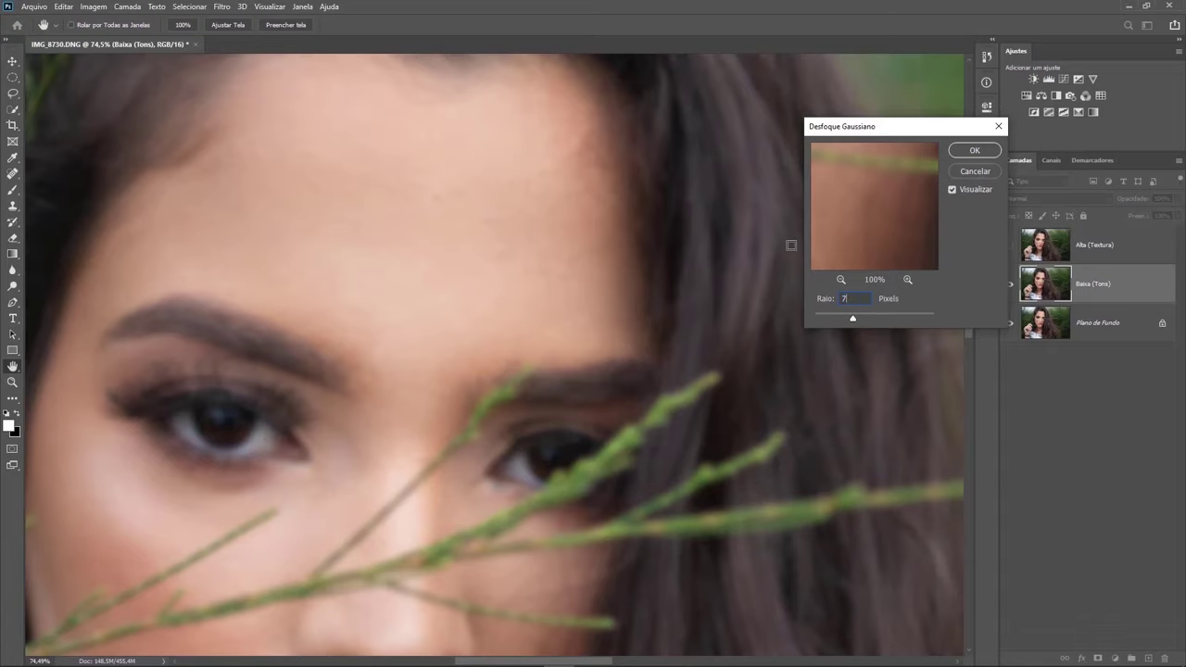
pyautogui.press('Tab')
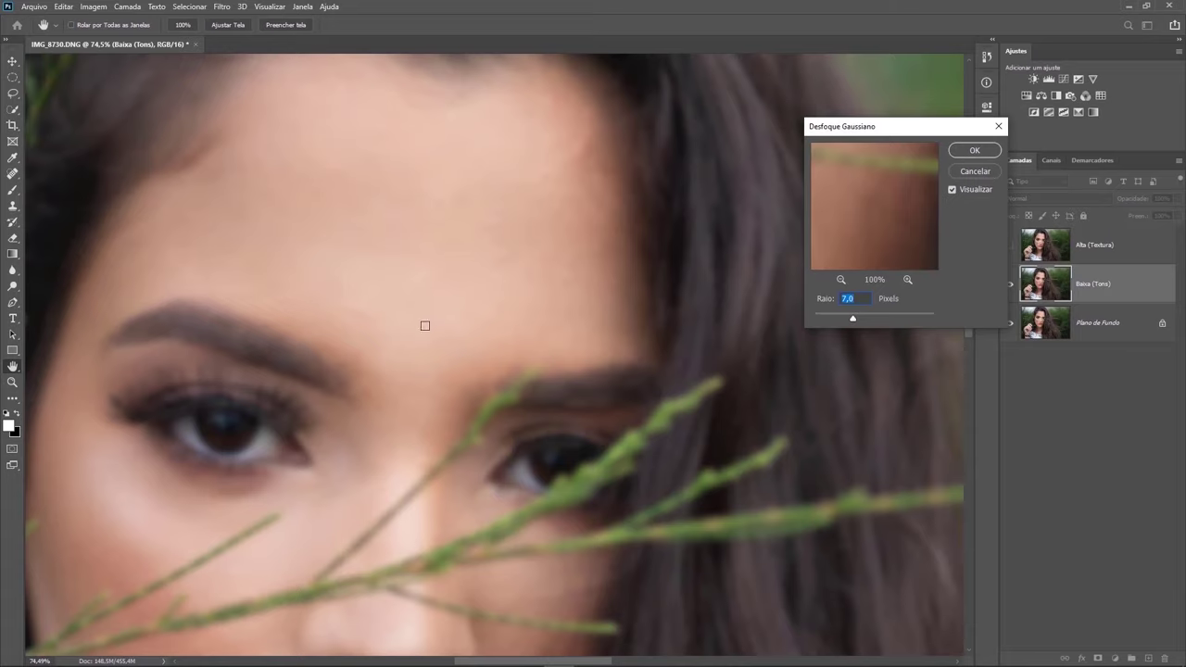
pyautogui.moveTo(416, 354)
pyautogui.mouseDown()
pyautogui.moveTo(465, 222)
pyautogui.moveTo(412, 320)
pyautogui.mouseUp()
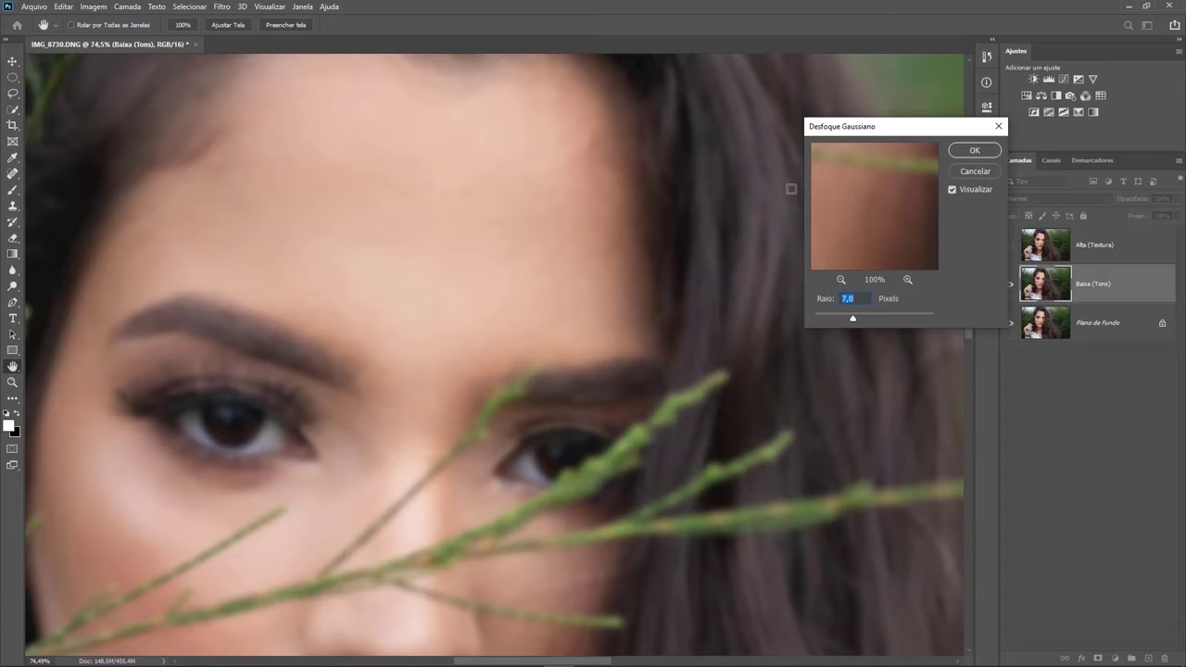
pyautogui.click(972, 152)
pyautogui.press('b')
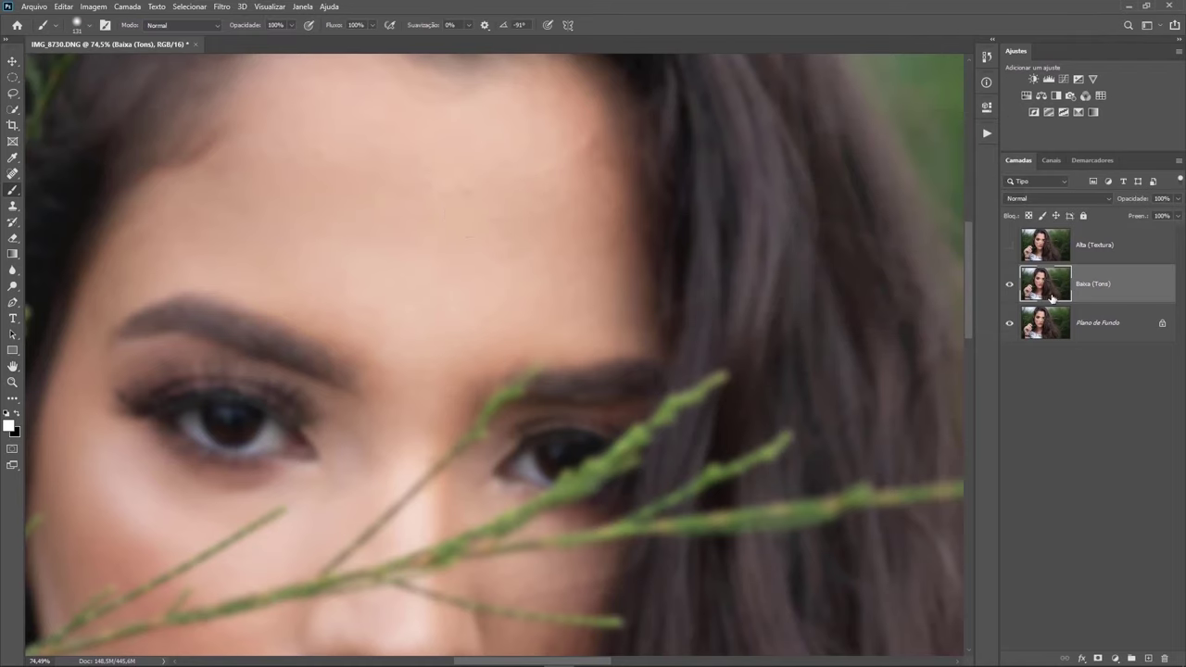
# Show Alta (Textura) and Apply Image: subtract Baixa (Tons) at scale 2, offset 128.
pyautogui.click(1052, 252)
pyautogui.click(1009, 244)
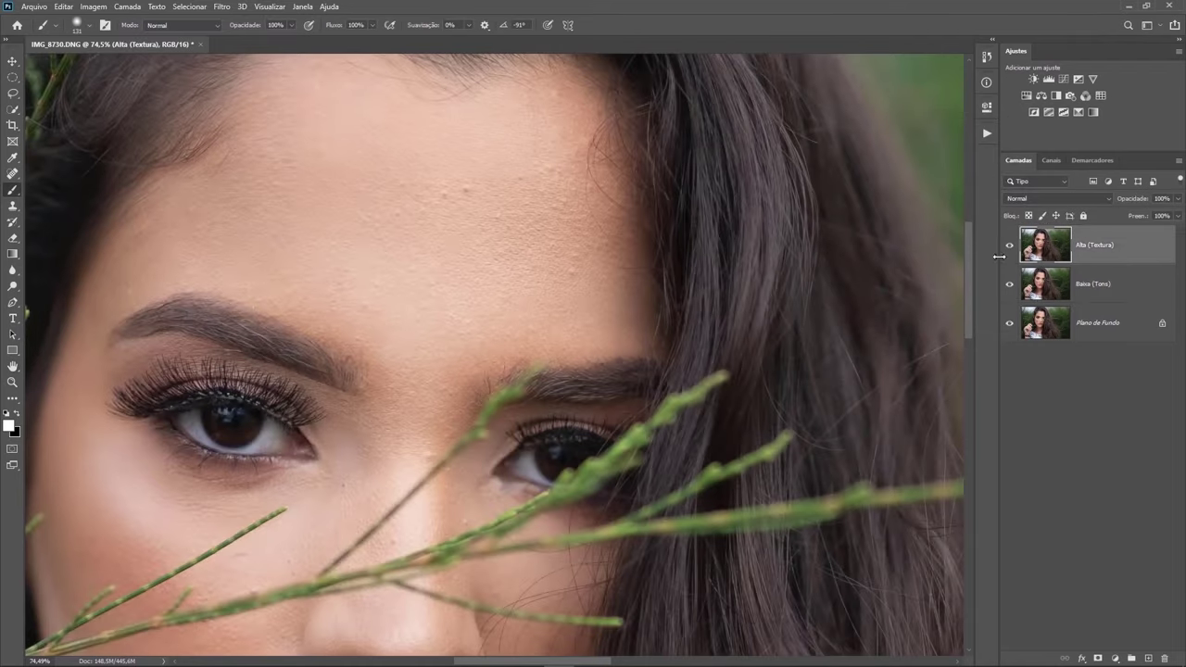
pyautogui.click(94, 6)
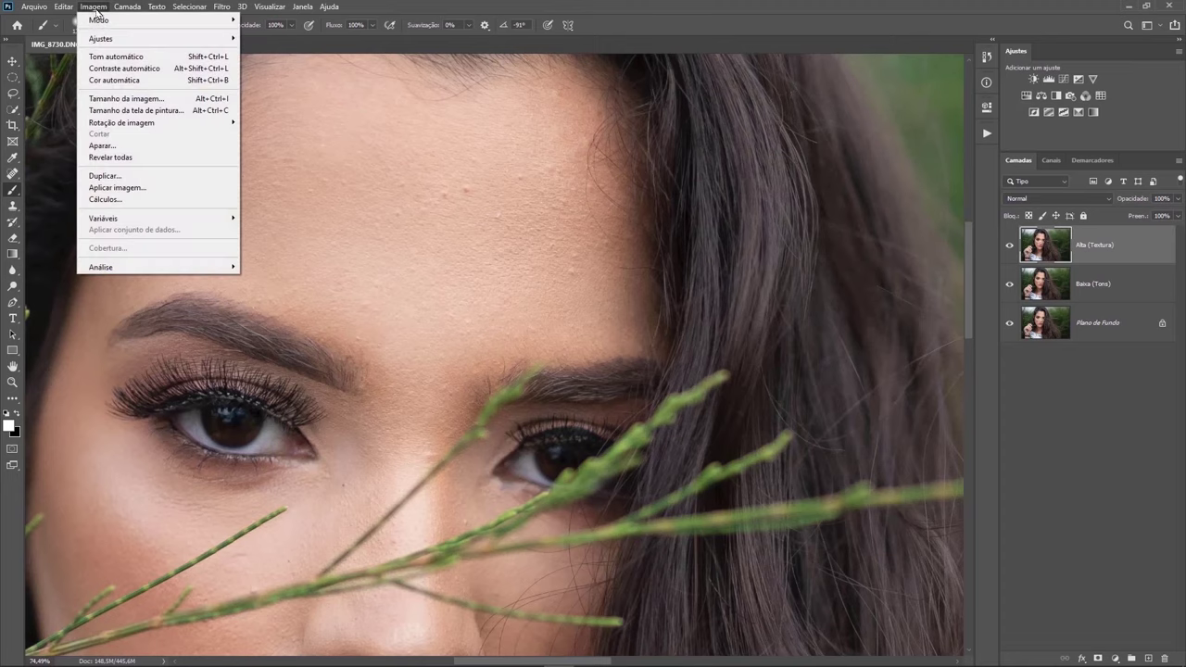
pyautogui.click(124, 189)
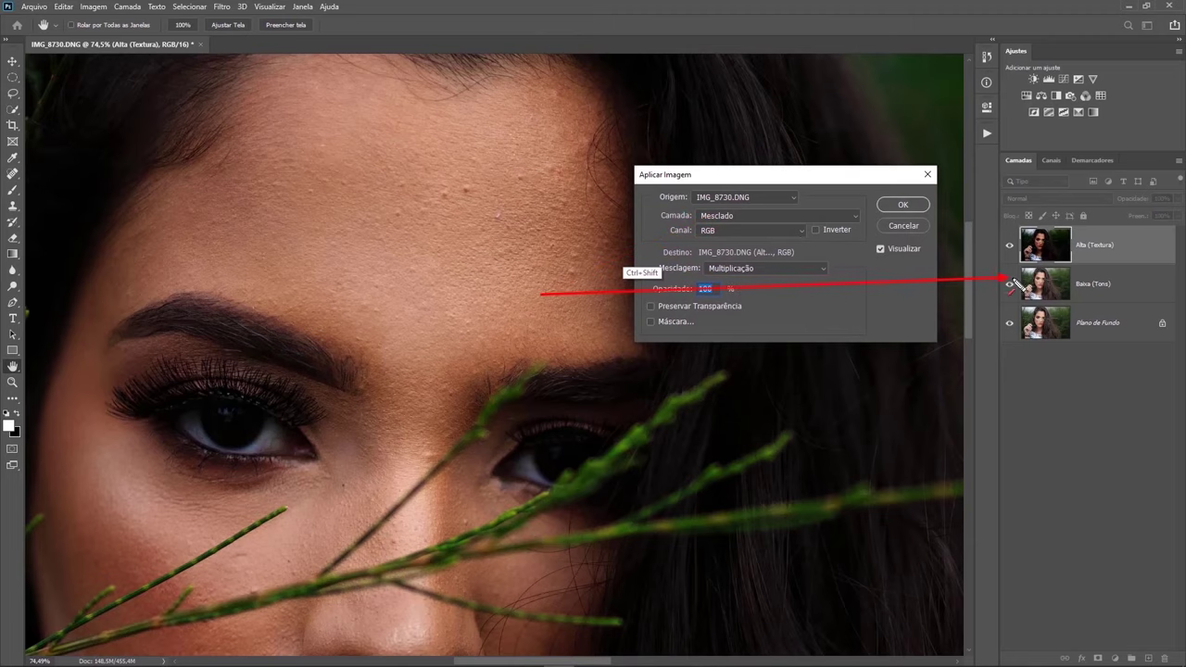
pyautogui.click(743, 216)
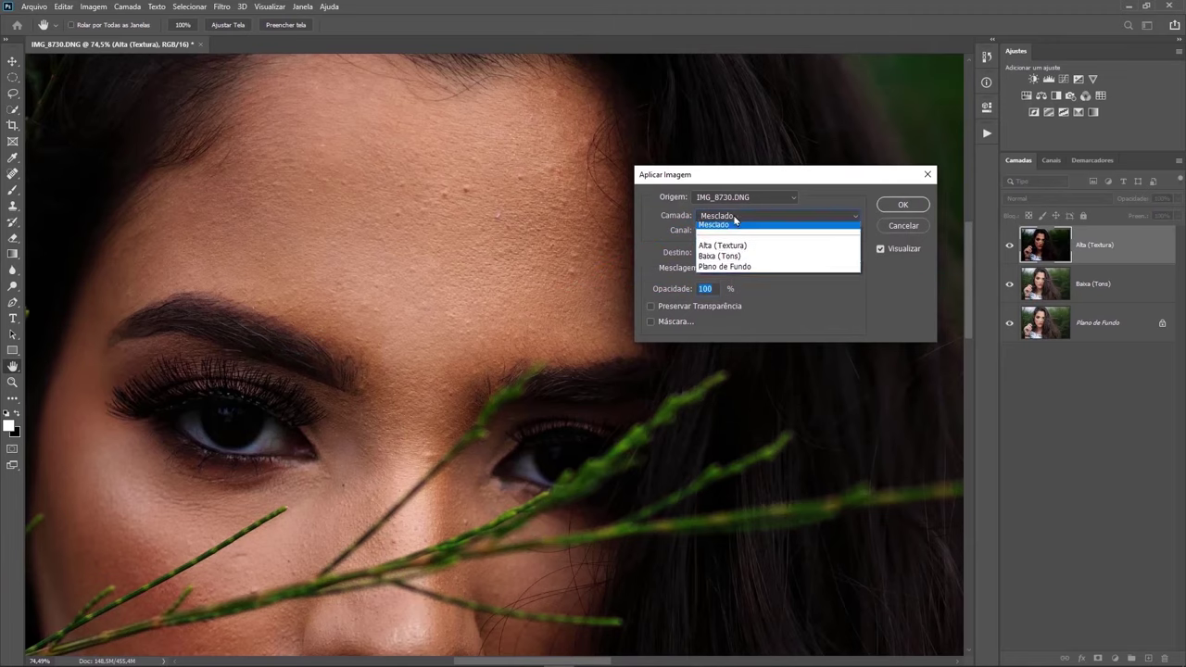
pyautogui.click(726, 259)
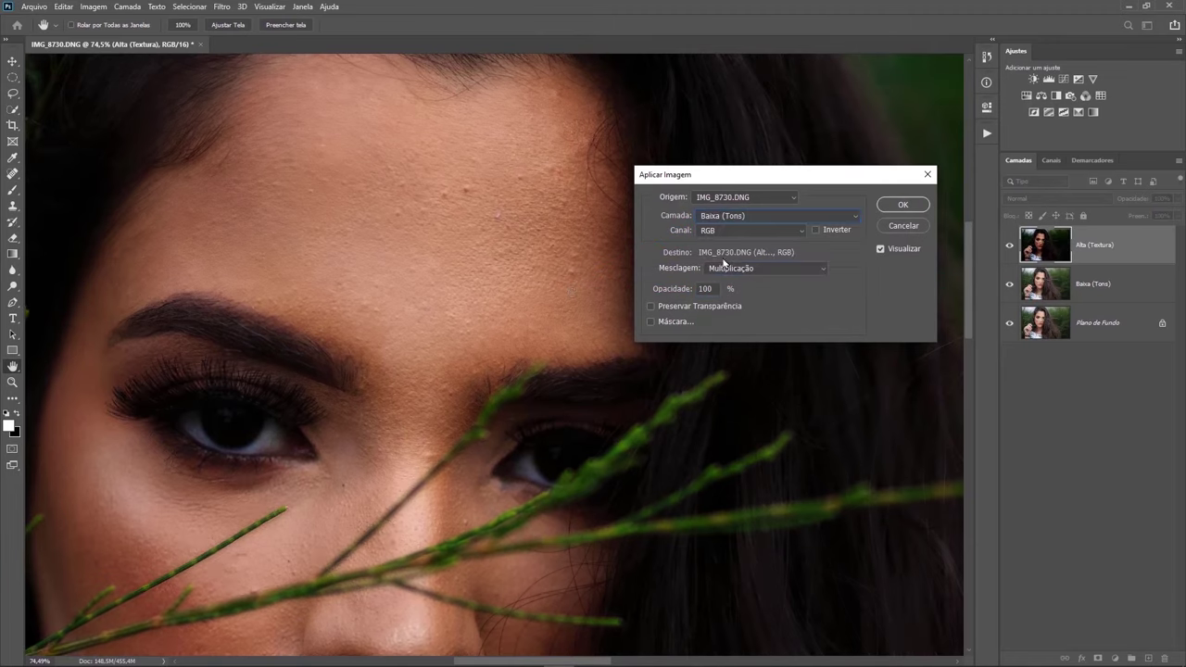
pyautogui.click(737, 271)
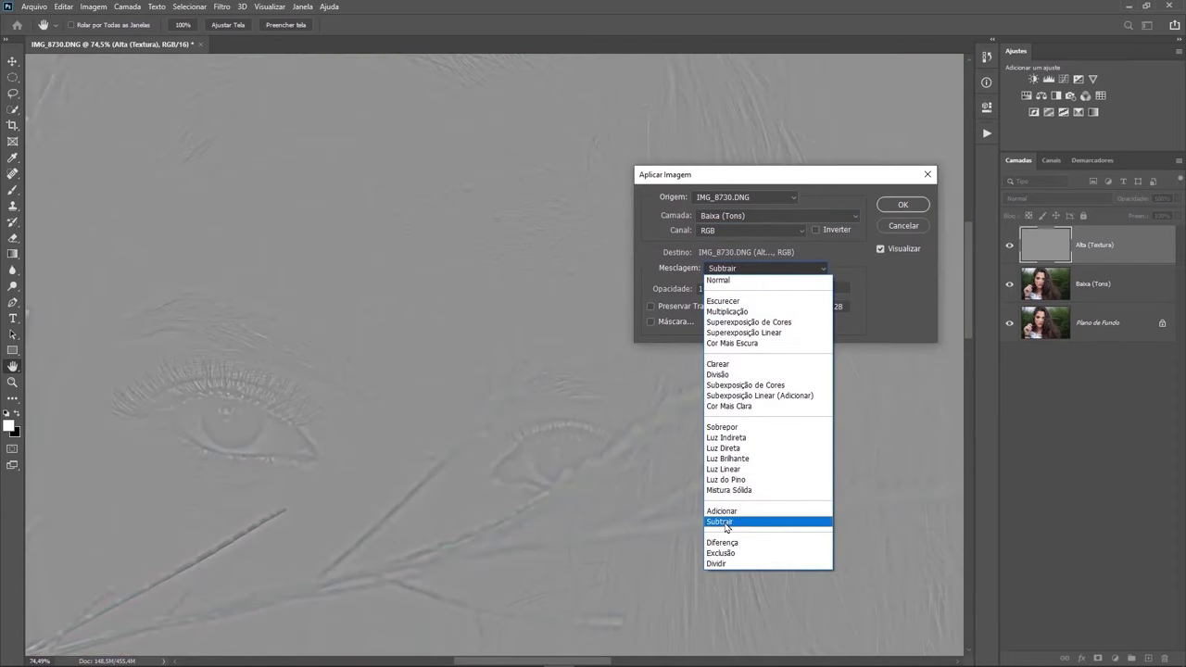
pyautogui.click(725, 523)
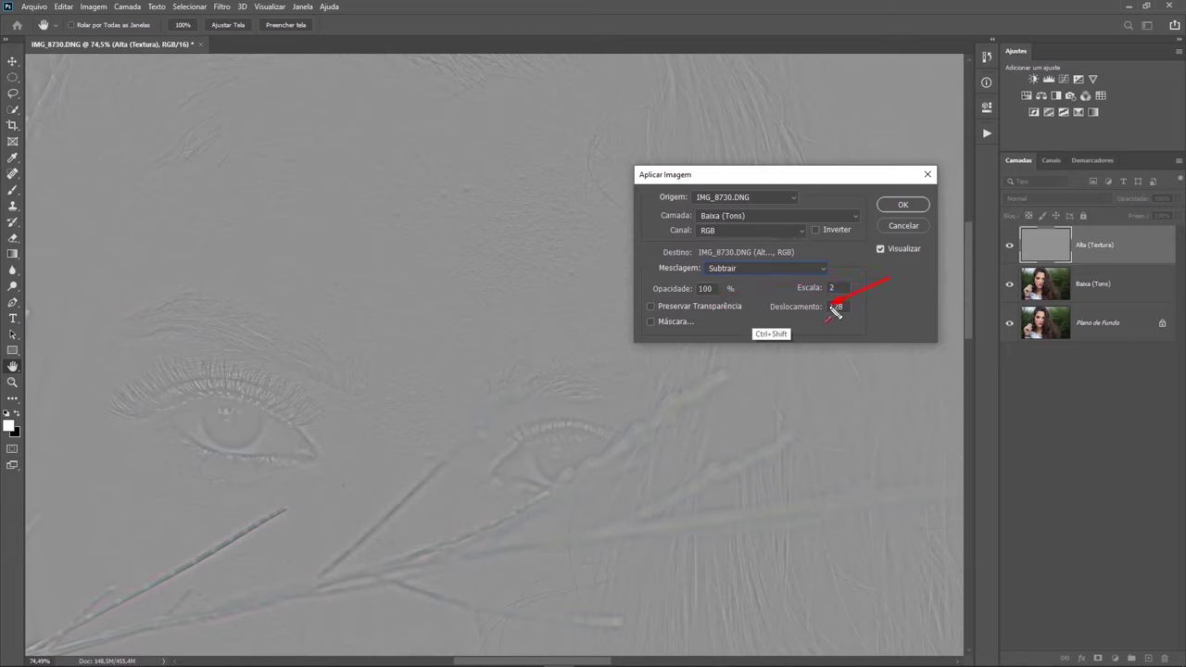
pyautogui.click(904, 206)
pyautogui.press('b')
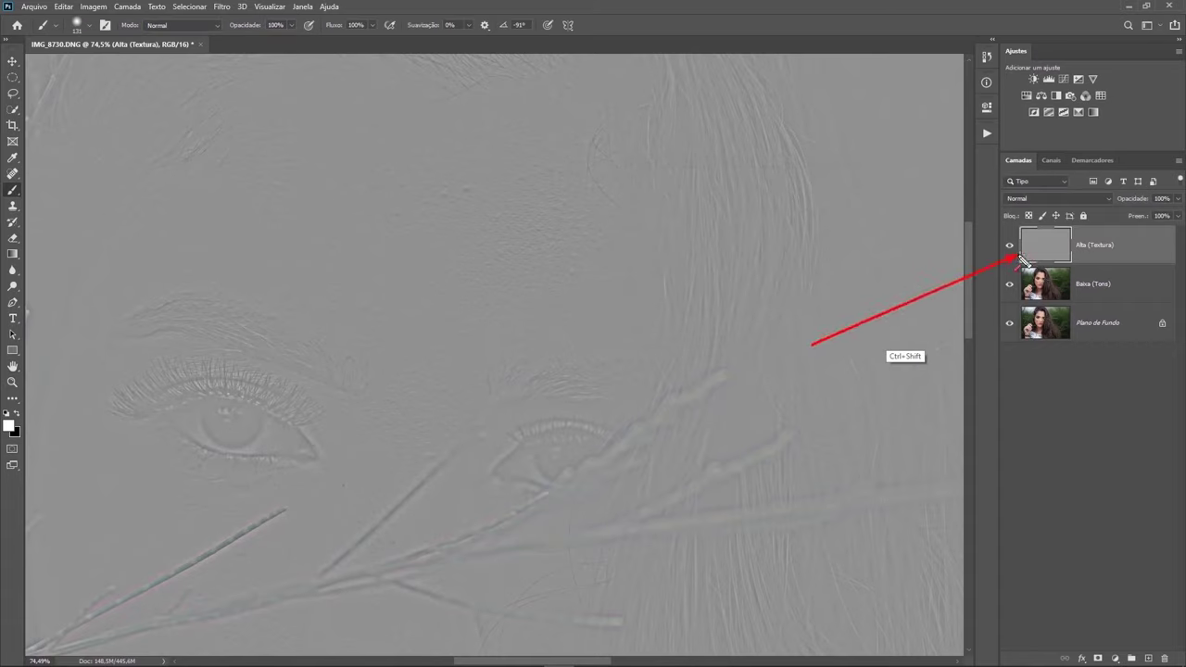
# Set the Alta (Textura) layer's blend mode to Luz Linear.
pyautogui.click(1028, 198)
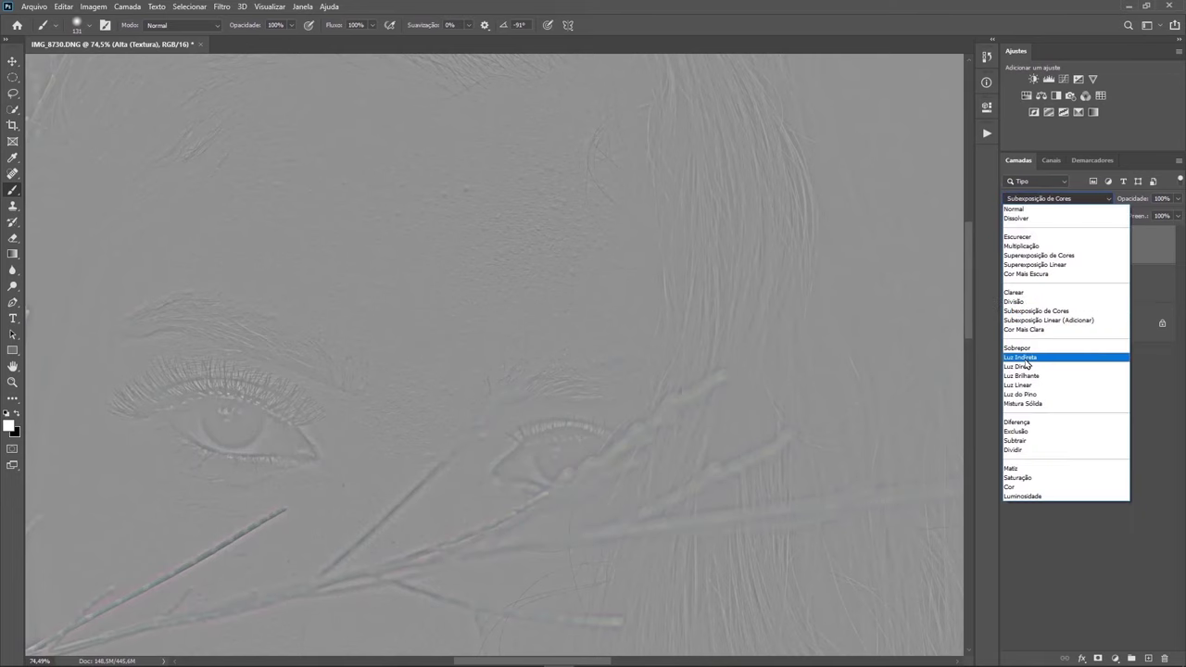
pyautogui.click(1021, 386)
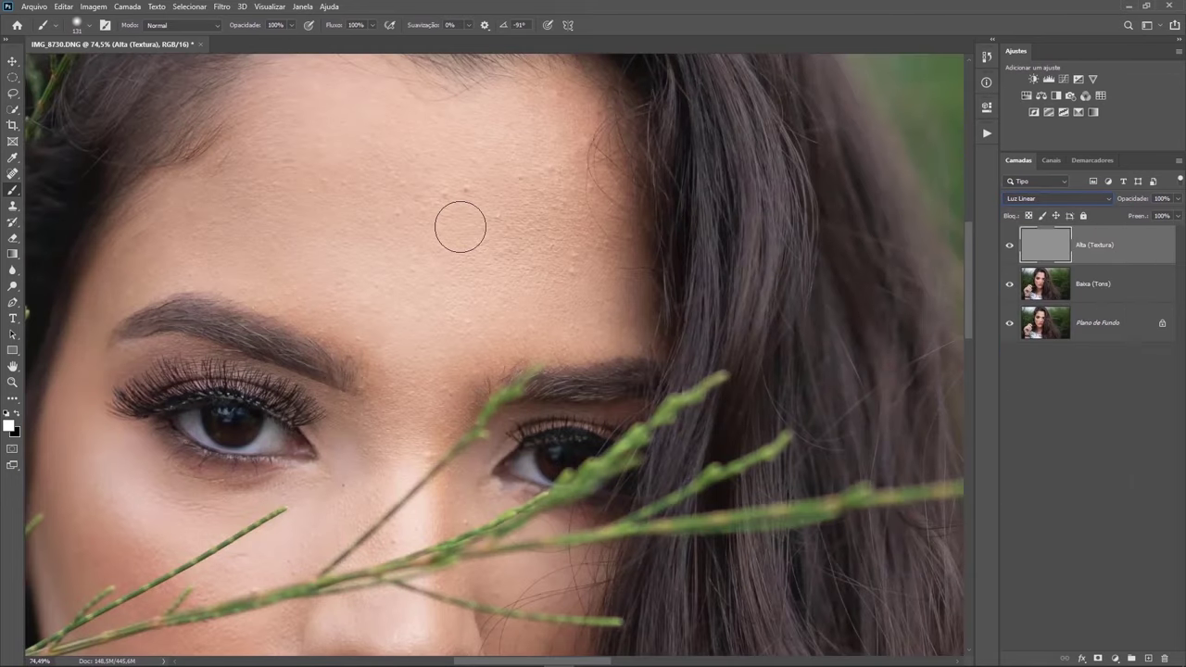
pyautogui.scroll(-3, 485, 231)
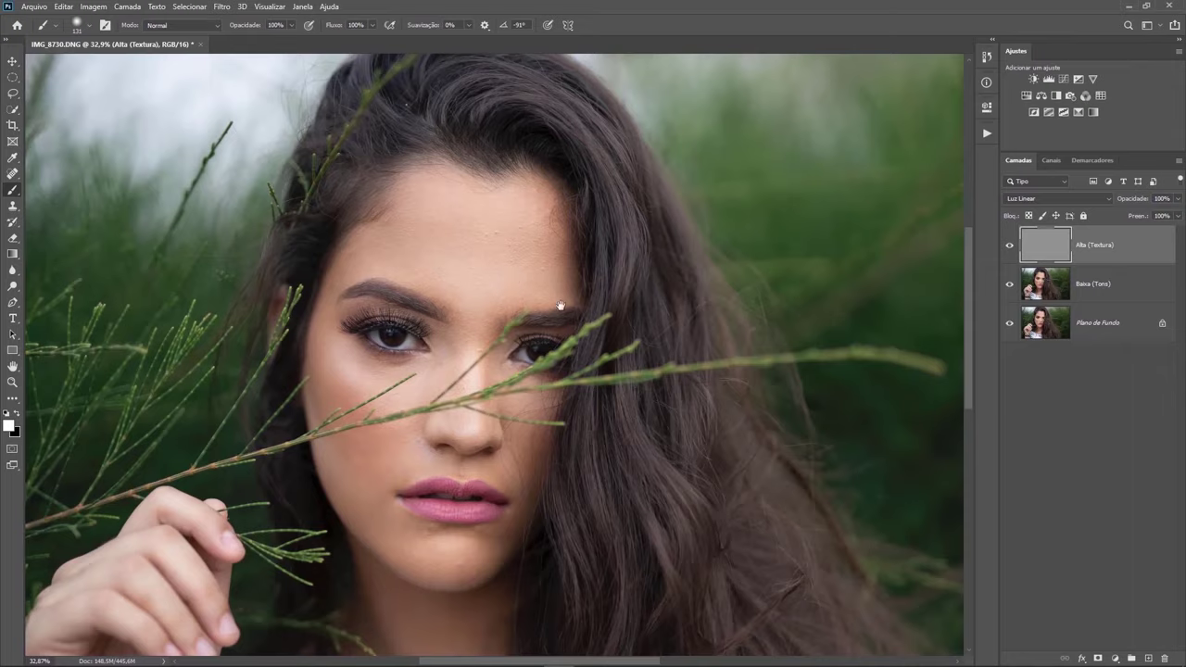
pyautogui.scroll(1, 505, 249)
pyautogui.scroll(1, 510, 269)
pyautogui.scroll(1, 516, 239)
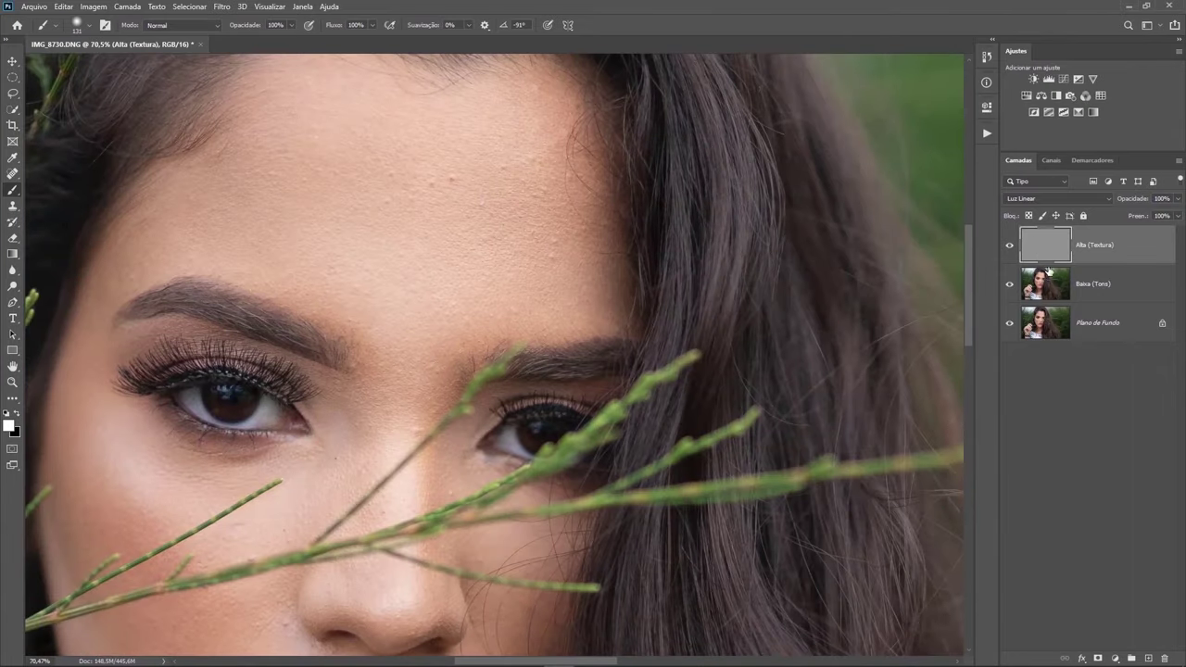
# Solo the texture layer and zoom in to inspect the eyes.
pyautogui.keyDown('alt'); pyautogui.click(1009, 244); pyautogui.keyUp('alt')
pyautogui.hotkey('ctrl', '0')
pyautogui.keyDown('ctrl'); pyautogui.click(337, 250); pyautogui.keyUp('ctrl')
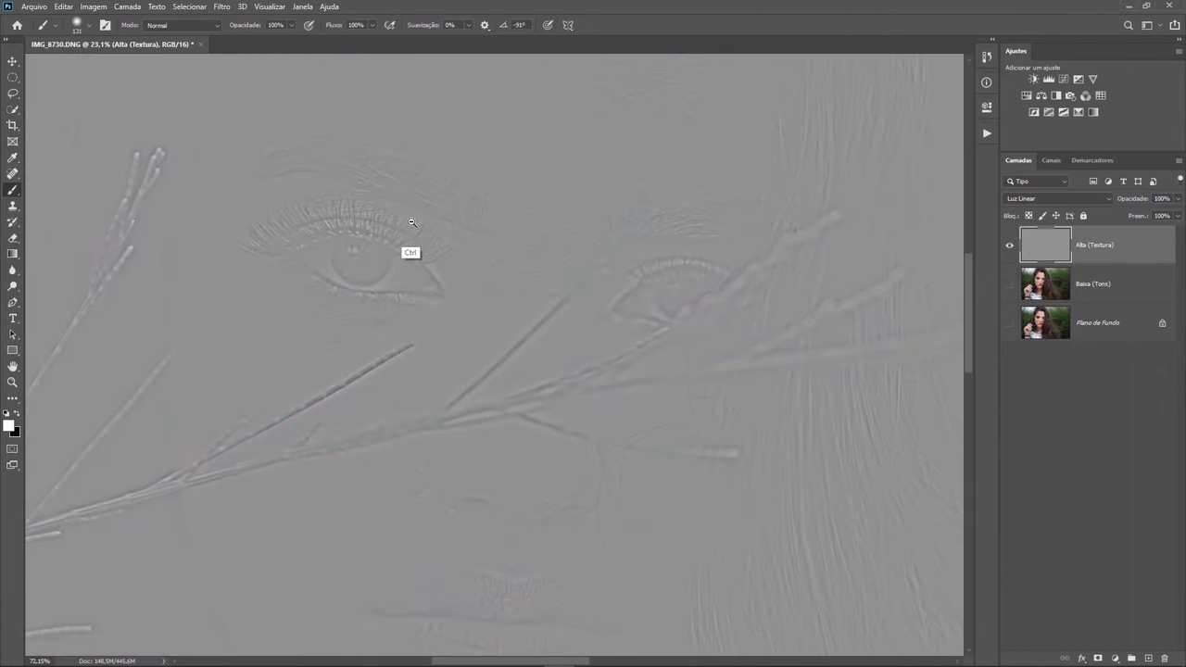
pyautogui.moveTo(570, 338); pyautogui.dragTo(535, 312)
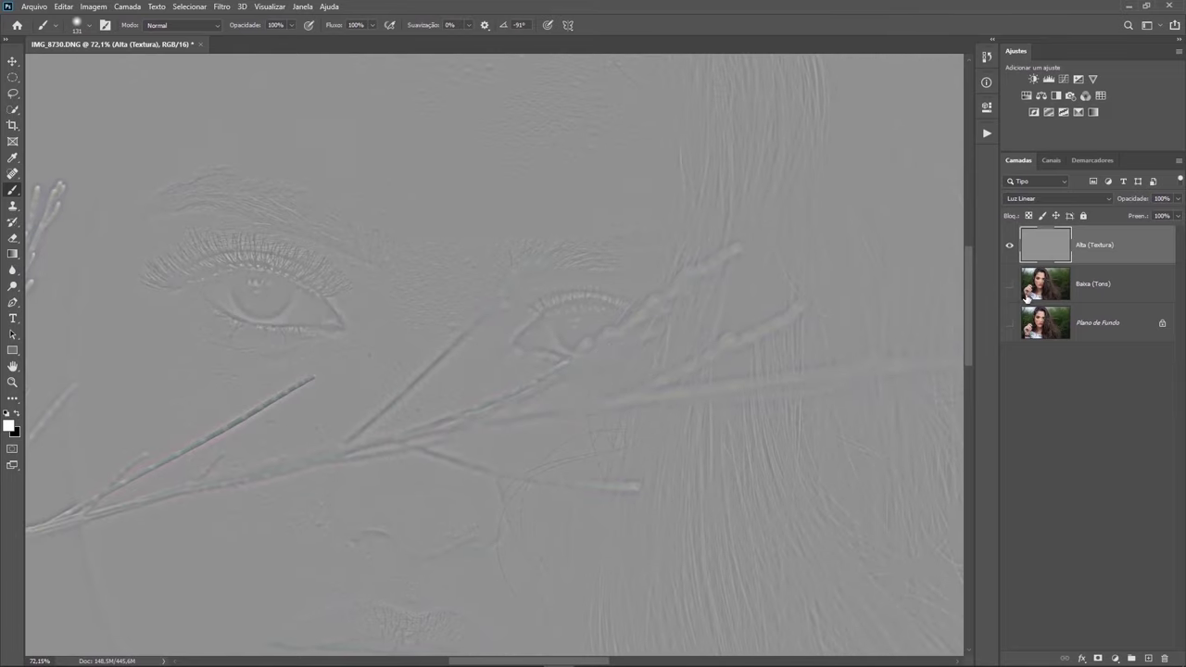
# Solo the blurred Baixa (Tons) layer and pan over the face.
pyautogui.keyDown('alt'); pyautogui.click(1009, 283); pyautogui.keyUp('alt')
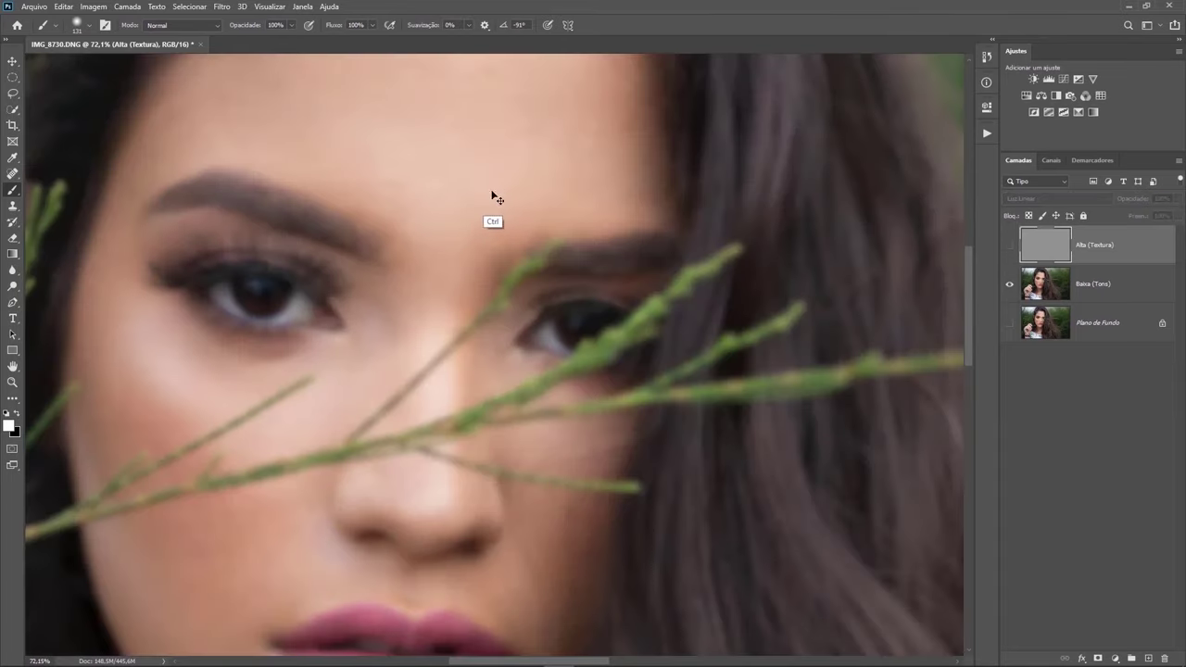
pyautogui.moveTo(475, 172); pyautogui.dragTo(461, 281)
pyautogui.moveTo(506, 233)
pyautogui.mouseDown()
pyautogui.moveTo(472, 270)
pyautogui.moveTo(445, 236)
pyautogui.mouseUp()
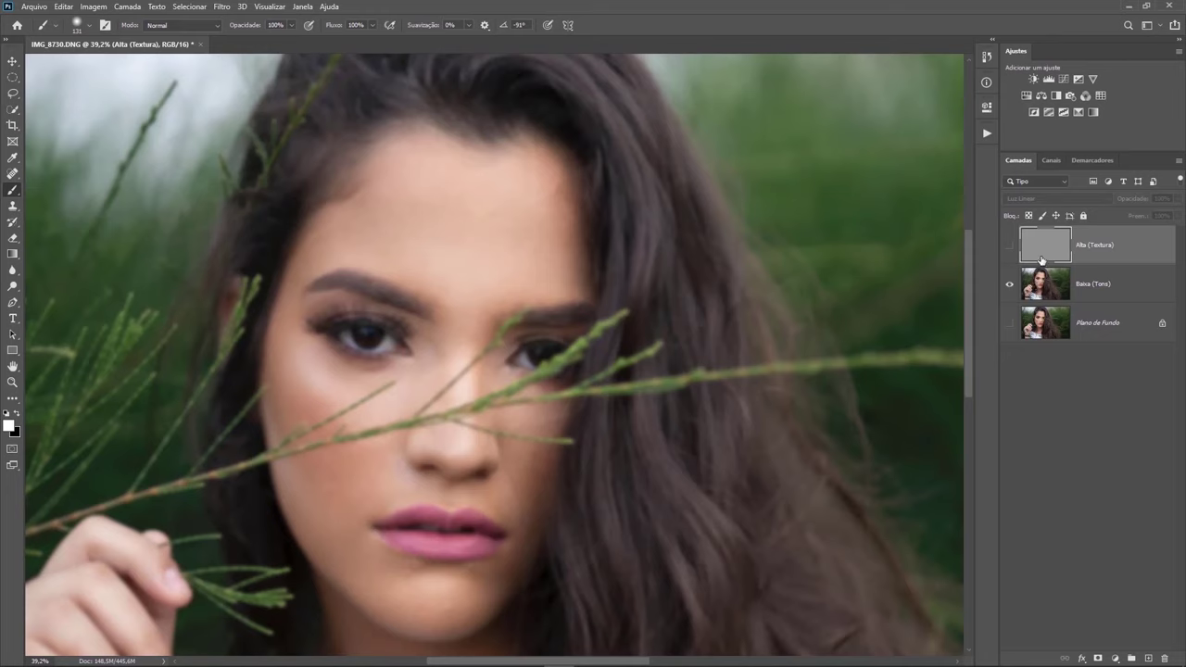
# Compare each layer alone, then show all three again and select Baixa (Tons).
pyautogui.click(1009, 245)
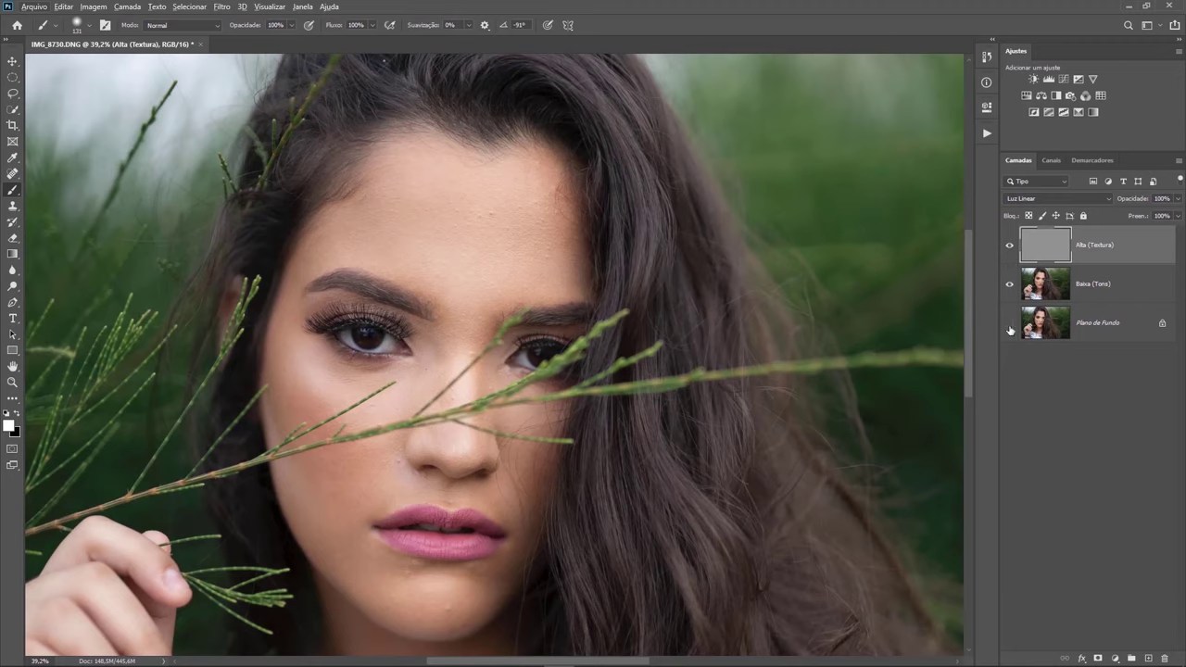
pyautogui.keyDown('alt'); pyautogui.click(1010, 329); pyautogui.keyUp('alt')
pyautogui.keyDown('alt'); pyautogui.click(1010, 329); pyautogui.keyUp('alt')
pyautogui.keyDown('alt'); pyautogui.click(1010, 330); pyautogui.keyUp('alt')
pyautogui.keyDown('alt'); pyautogui.click(1010, 330); pyautogui.keyUp('alt')
pyautogui.keyDown('alt'); pyautogui.click(1015, 326); pyautogui.keyUp('alt')
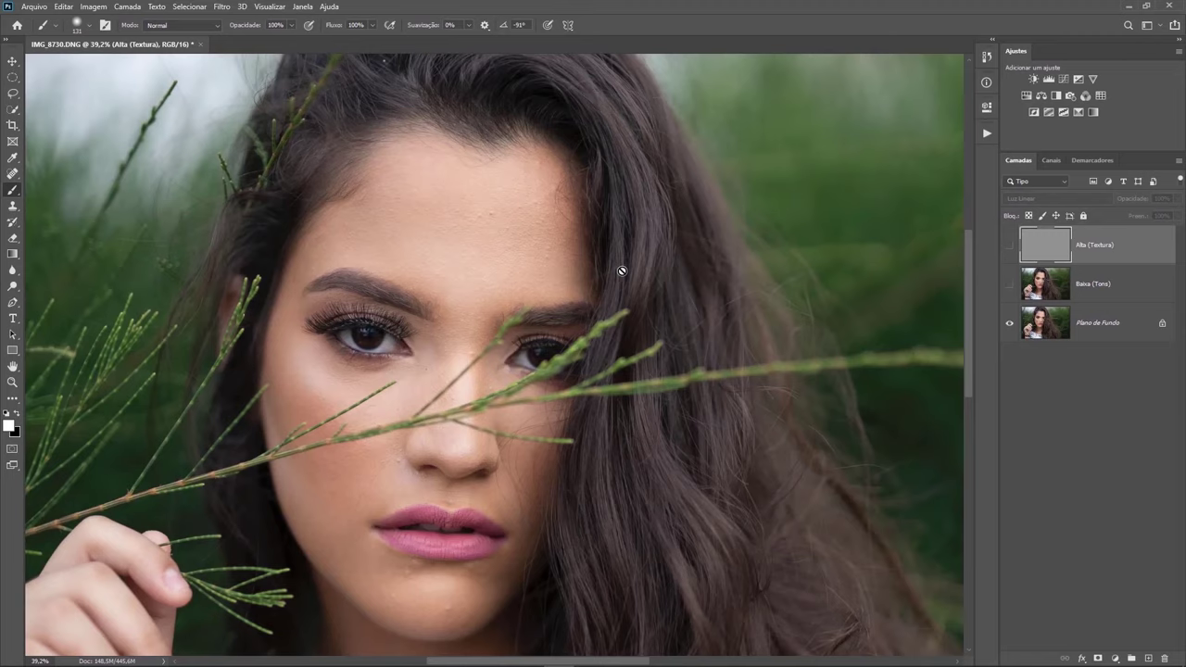
pyautogui.keyDown('alt'); pyautogui.click(1009, 323); pyautogui.keyUp('alt')
pyautogui.click(1056, 283)
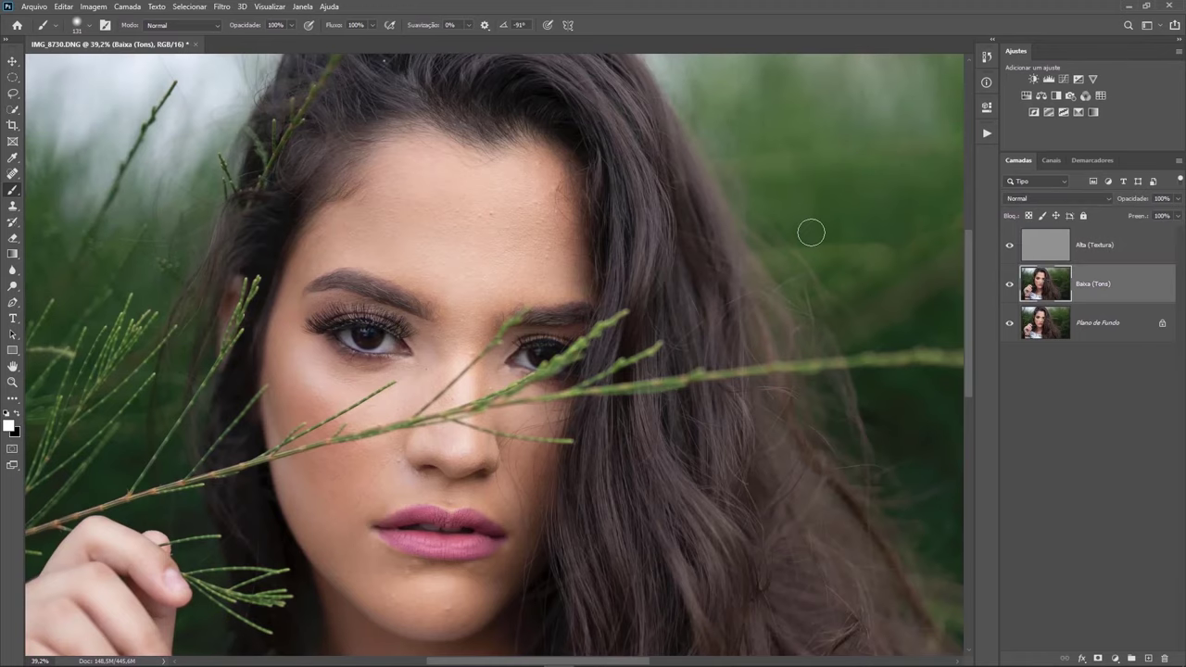
# Lasso the forehead and apply a Gaussian blur to that selection.
pyautogui.moveTo(518, 226); pyautogui.dragTo(542, 212)
pyautogui.press('l')
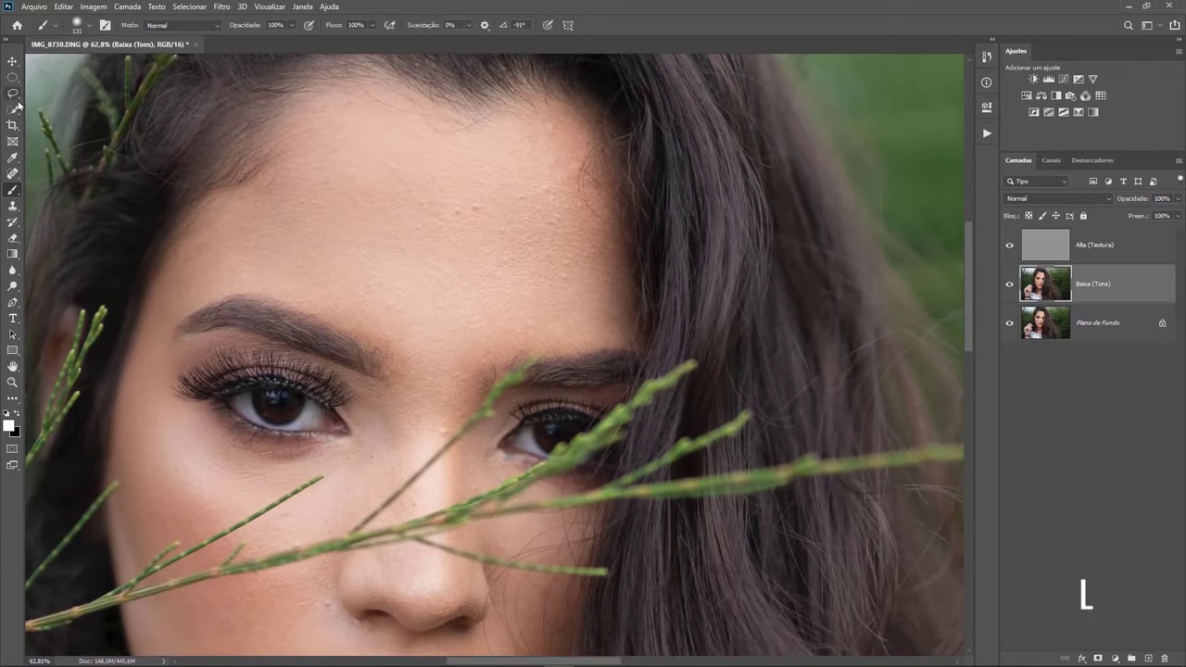
pyautogui.moveTo(313, 109)
pyautogui.mouseDown()
pyautogui.moveTo(504, 310)
pyautogui.moveTo(313, 111)
pyautogui.mouseUp()
pyautogui.click(222, 7)
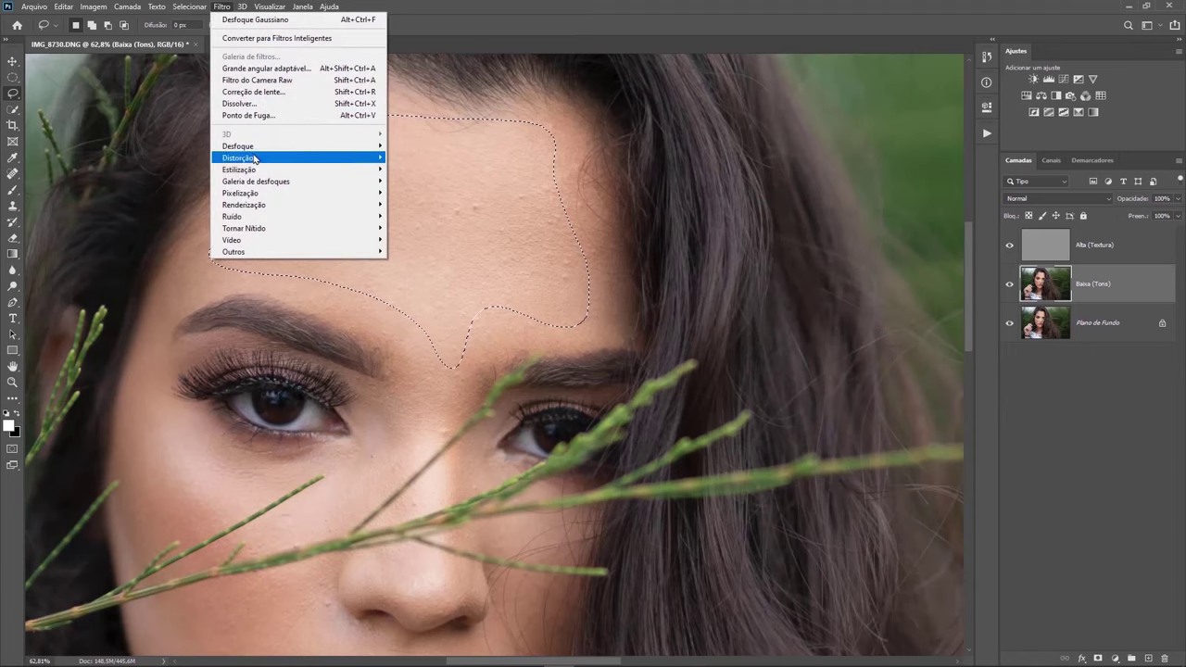
pyautogui.moveTo(238, 146)
pyautogui.click(427, 220)
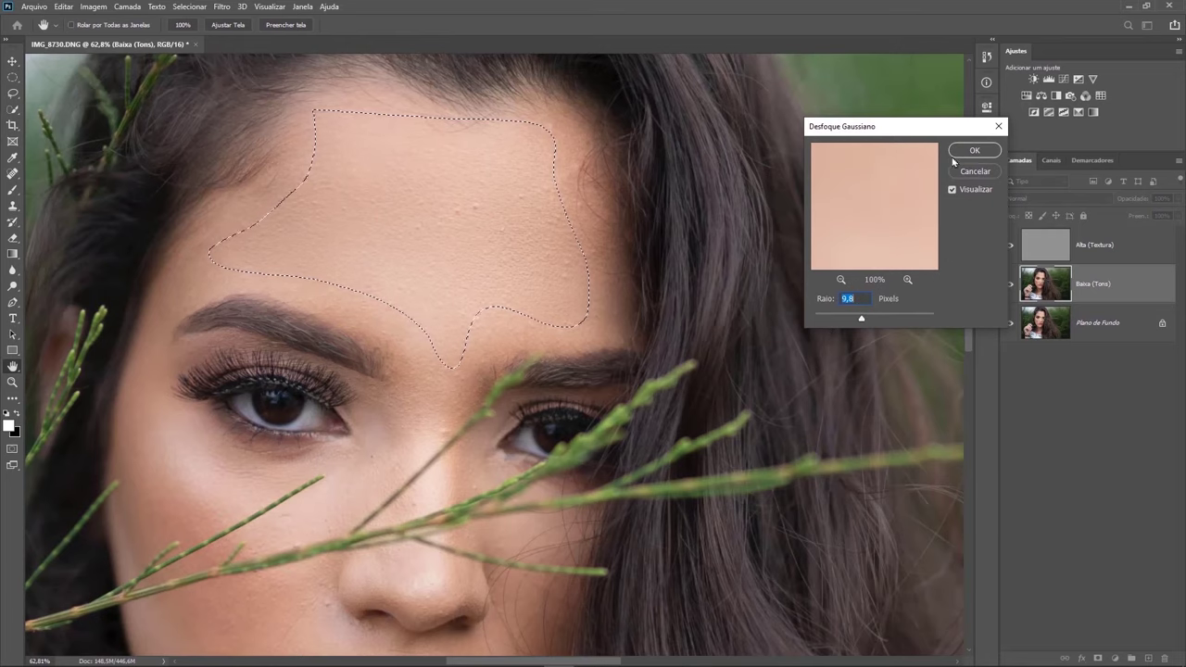
pyautogui.press('Return')
# Try a cheek selection, then undo and deselect the forehead selection.
pyautogui.moveTo(184, 436)
pyautogui.mouseDown()
pyautogui.moveTo(235, 310)
pyautogui.moveTo(191, 282)
pyautogui.mouseUp()
pyautogui.hotkey('ctrl', 'd')
pyautogui.moveTo(372, 239); pyautogui.dragTo(405, 297)
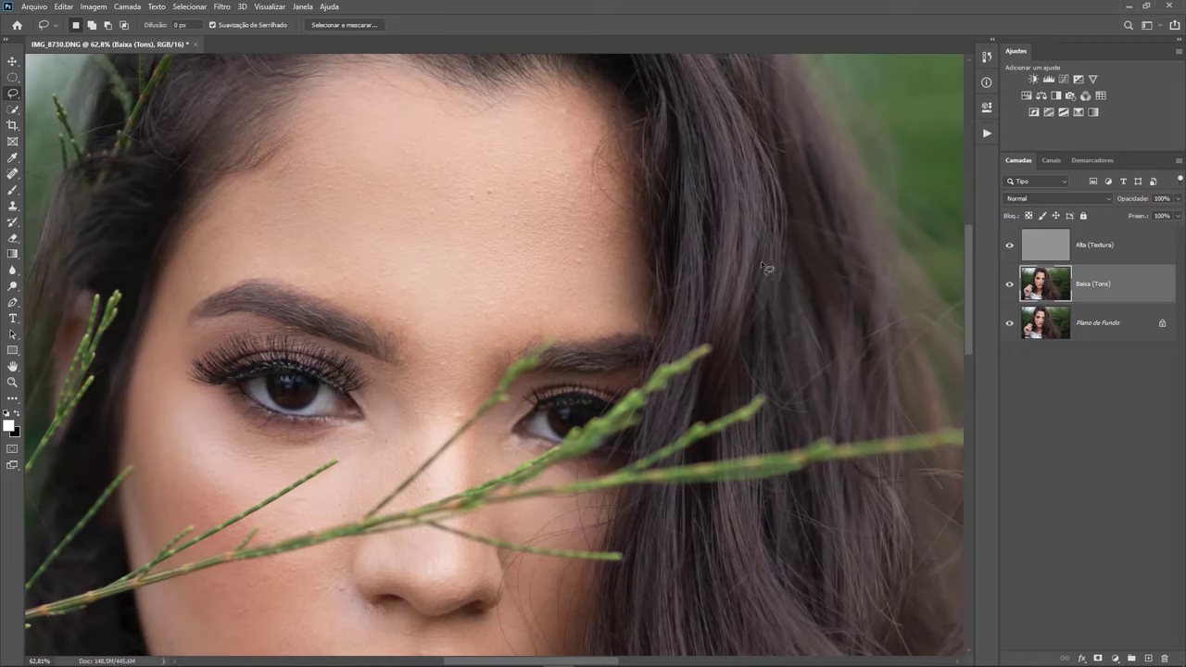
pyautogui.hotkey('ctrl', 'z')
pyautogui.hotkey('ctrl', 'd')
pyautogui.moveTo(701, 405); pyautogui.dragTo(1046, 301)
# Delete the old layers, replay the frequency separation action at radius 7, and delete Camada 1.
pyautogui.hotkey('alt', ']')
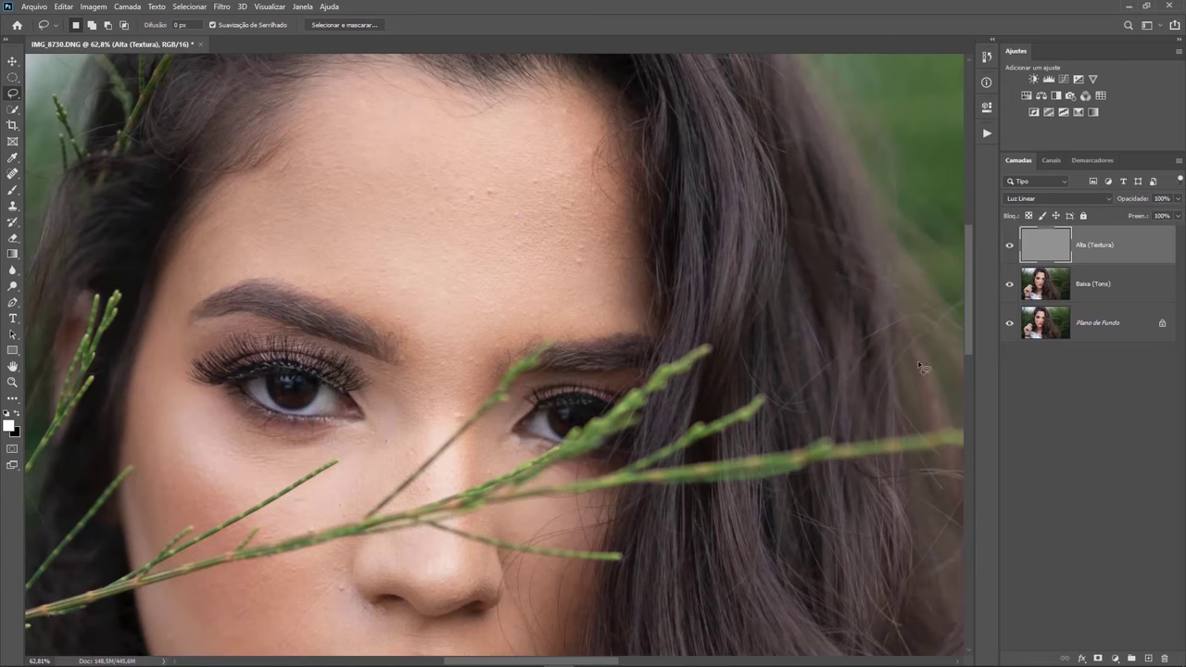
pyautogui.press('Delete')
pyautogui.press('Delete')
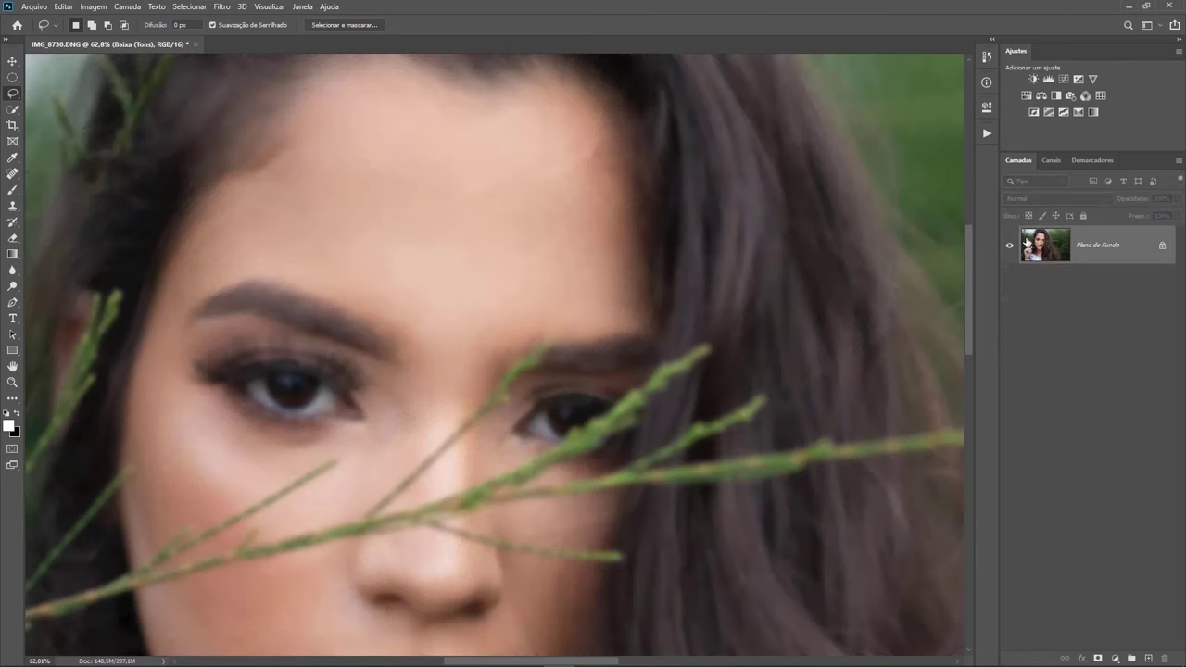
pyautogui.press('F2')
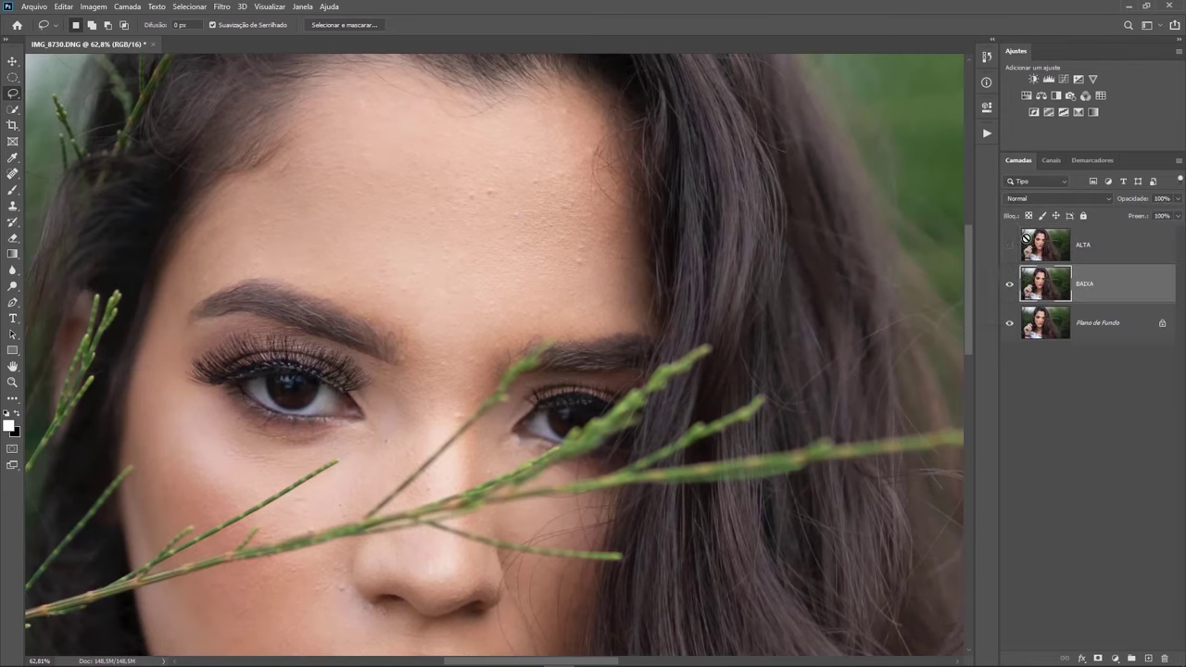
pyautogui.write('7')
pyautogui.press('Return')
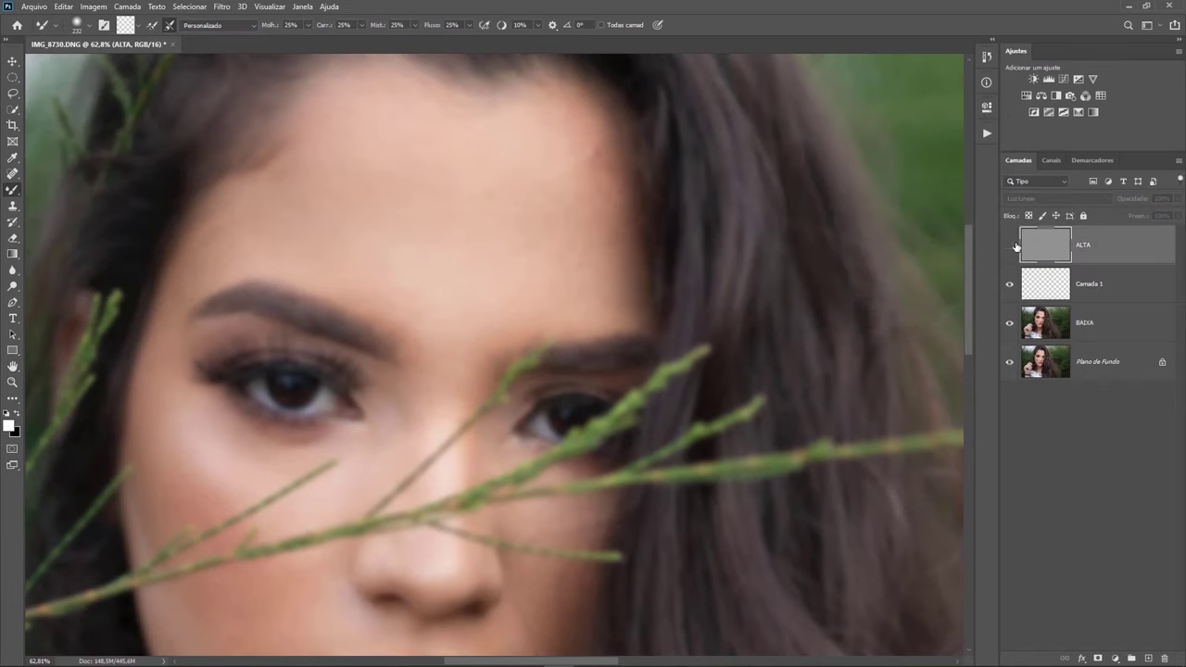
pyautogui.press('Delete')
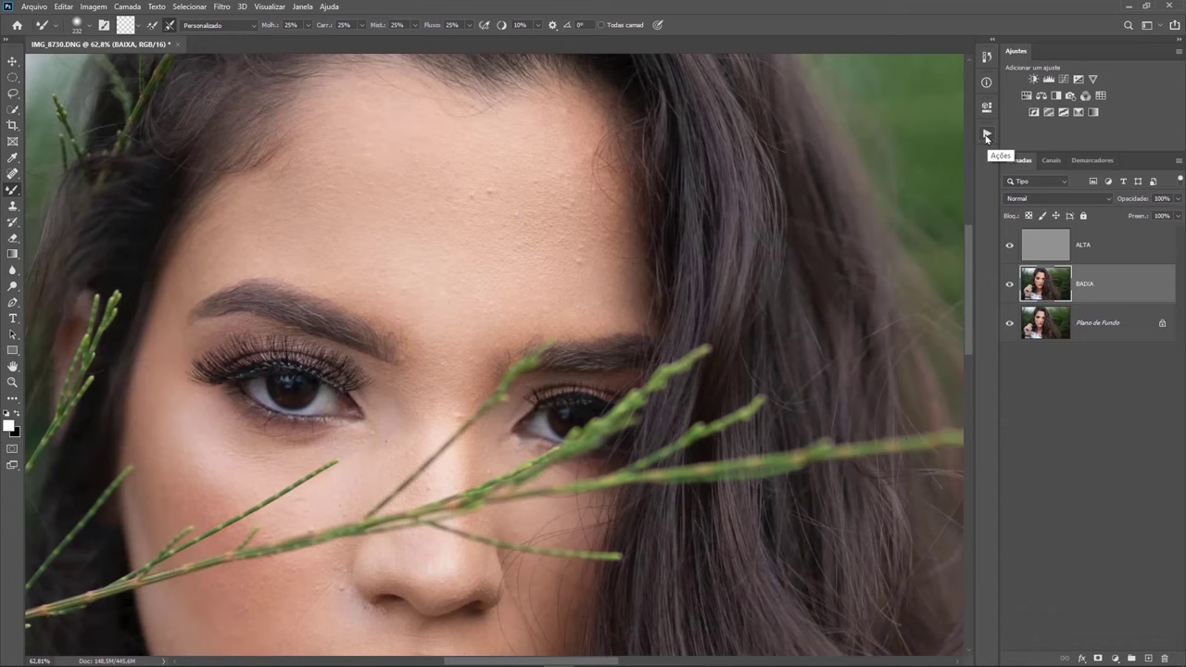
pyautogui.click(986, 137)
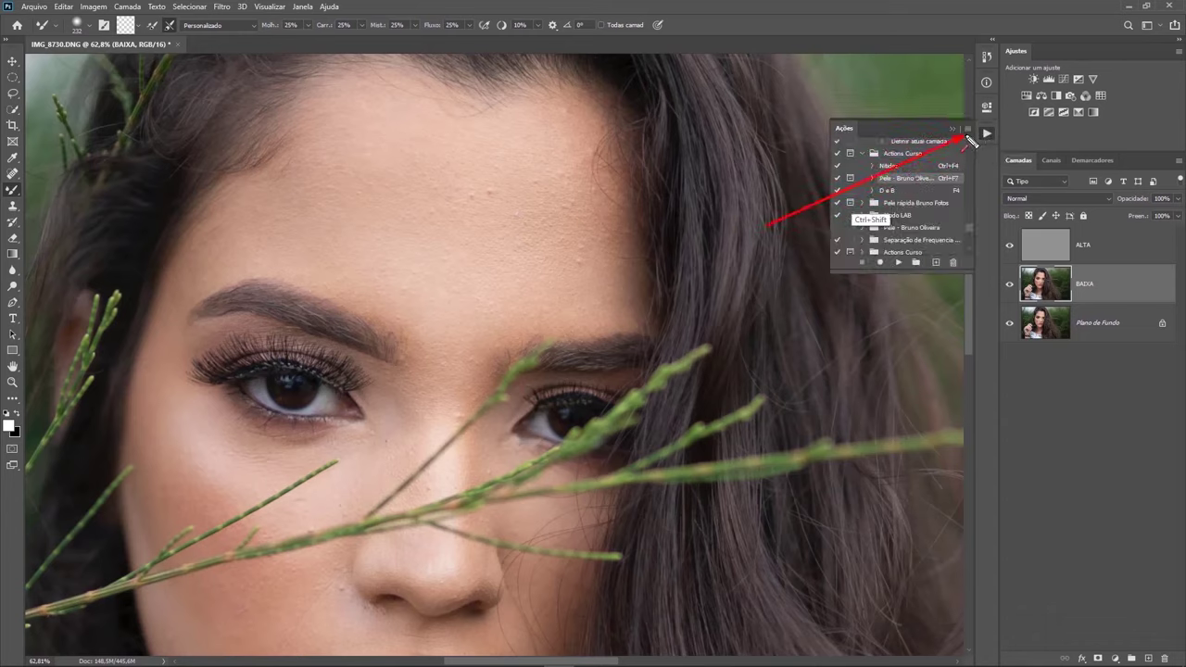
# Close the Actions panel menu and duplicate BAIXA as 'BAIXA copiar'.
pyautogui.click(966, 131)
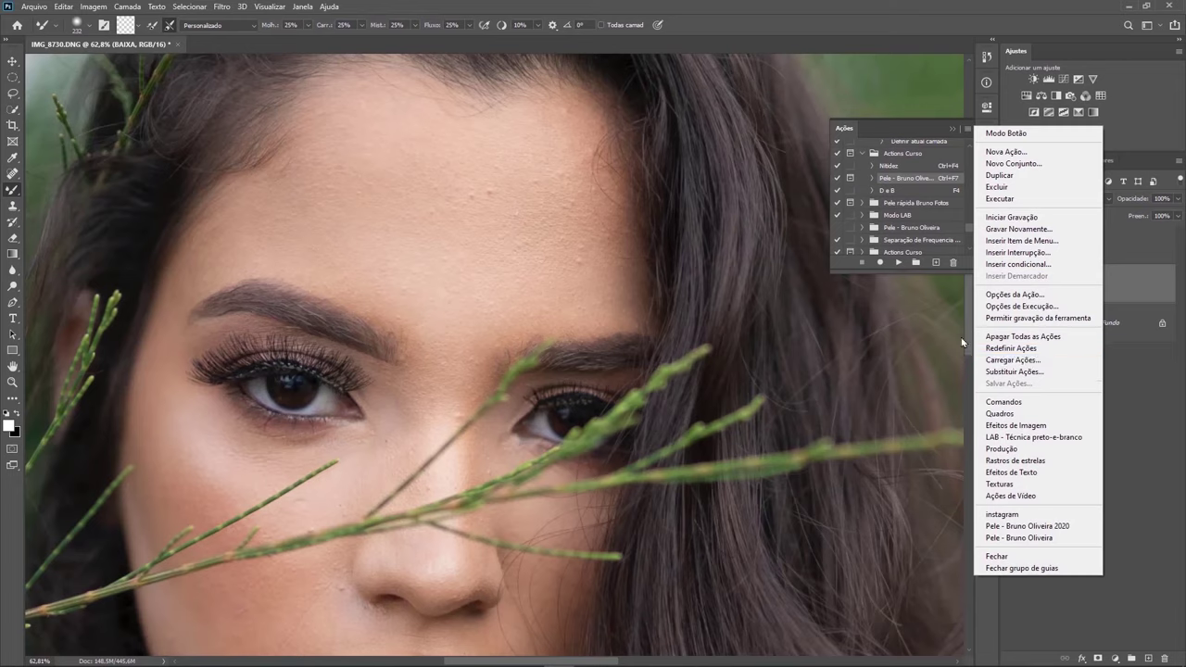
pyautogui.click(954, 130)
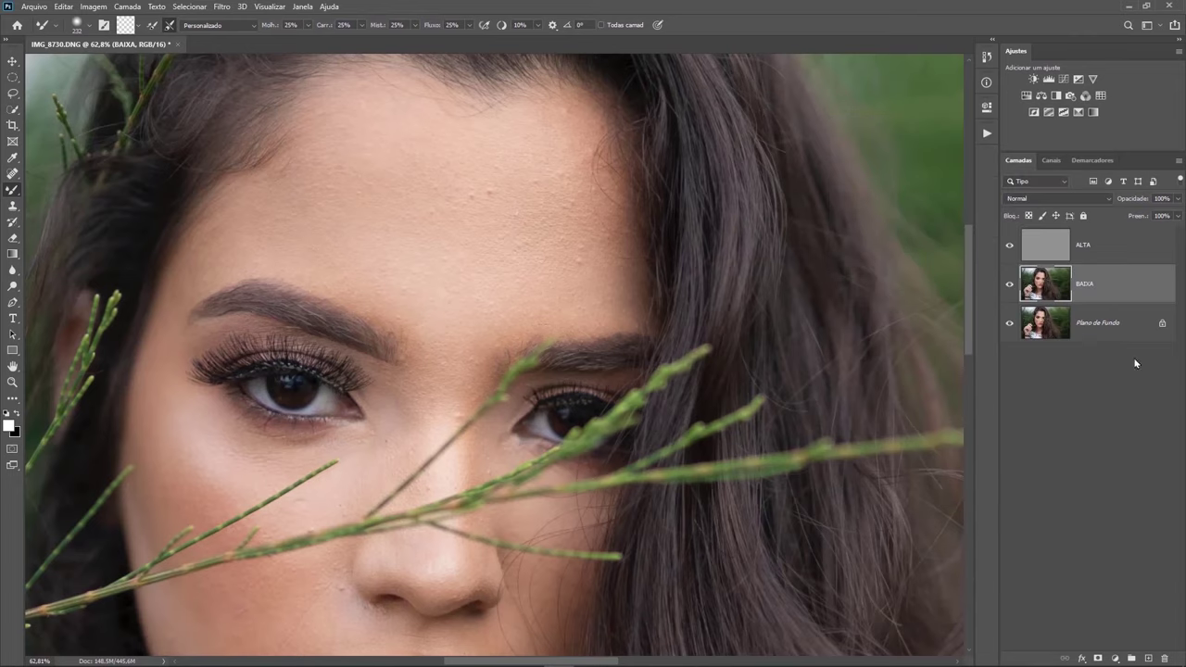
pyautogui.hotkey('ctrl', 'j')
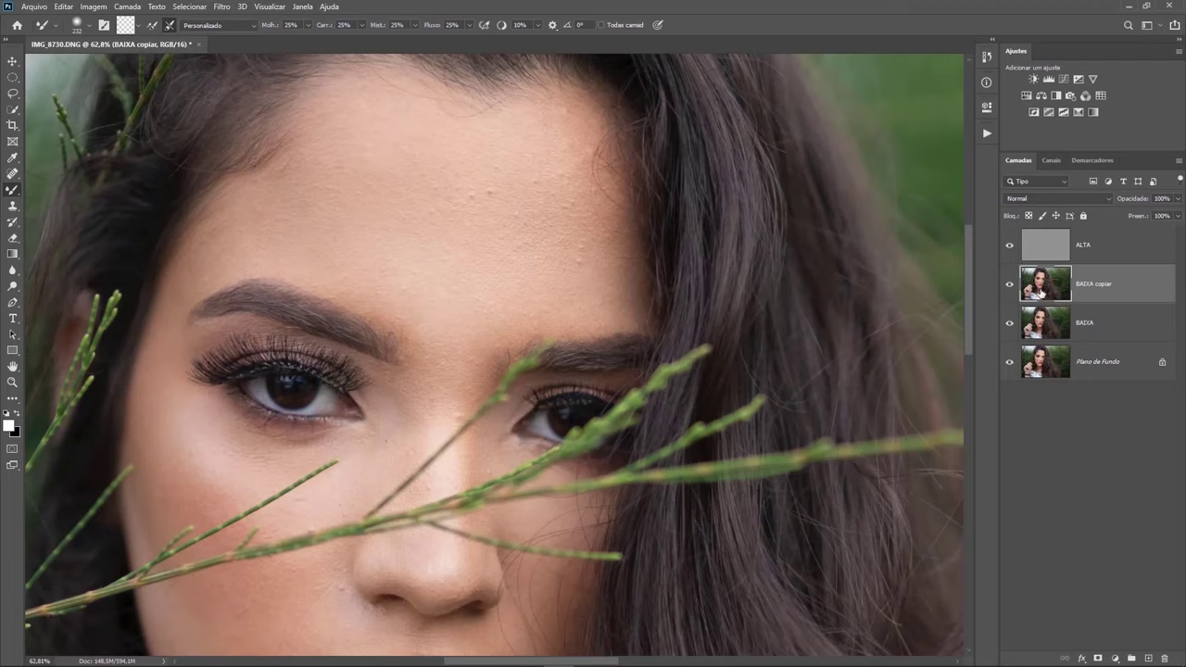
pyautogui.click(222, 7)
pyautogui.moveTo(238, 147)
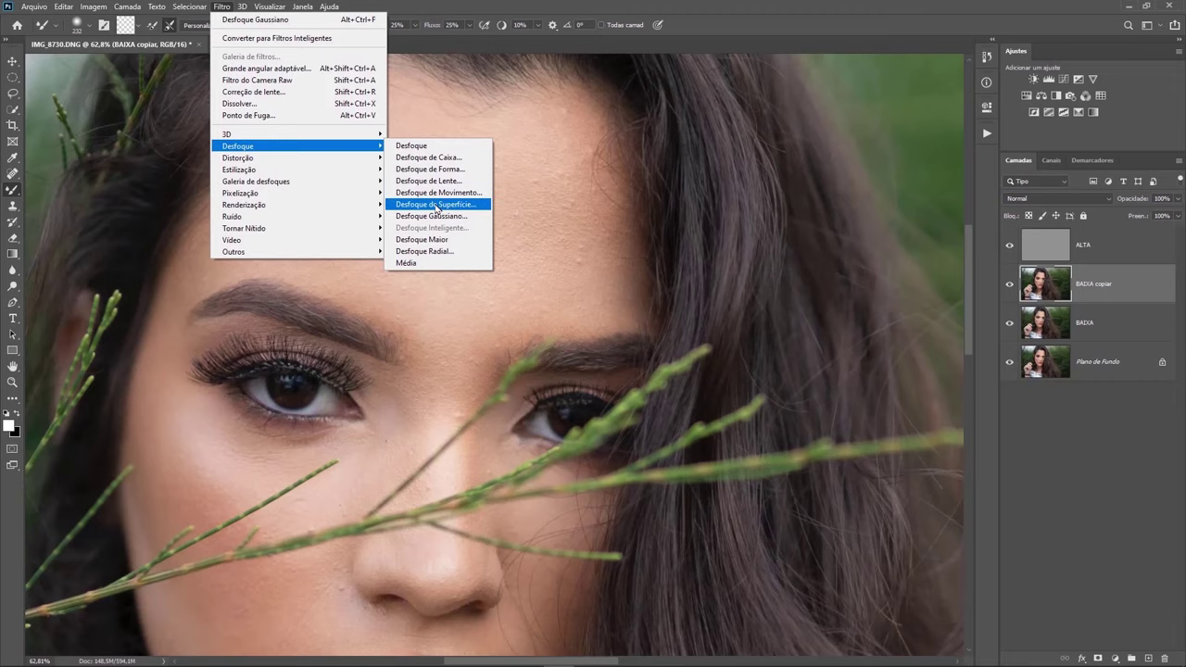
# Surface-blur BAIXA copiar with radius 38 and threshold 60, comparing the preview first.
pyautogui.click(440, 205)
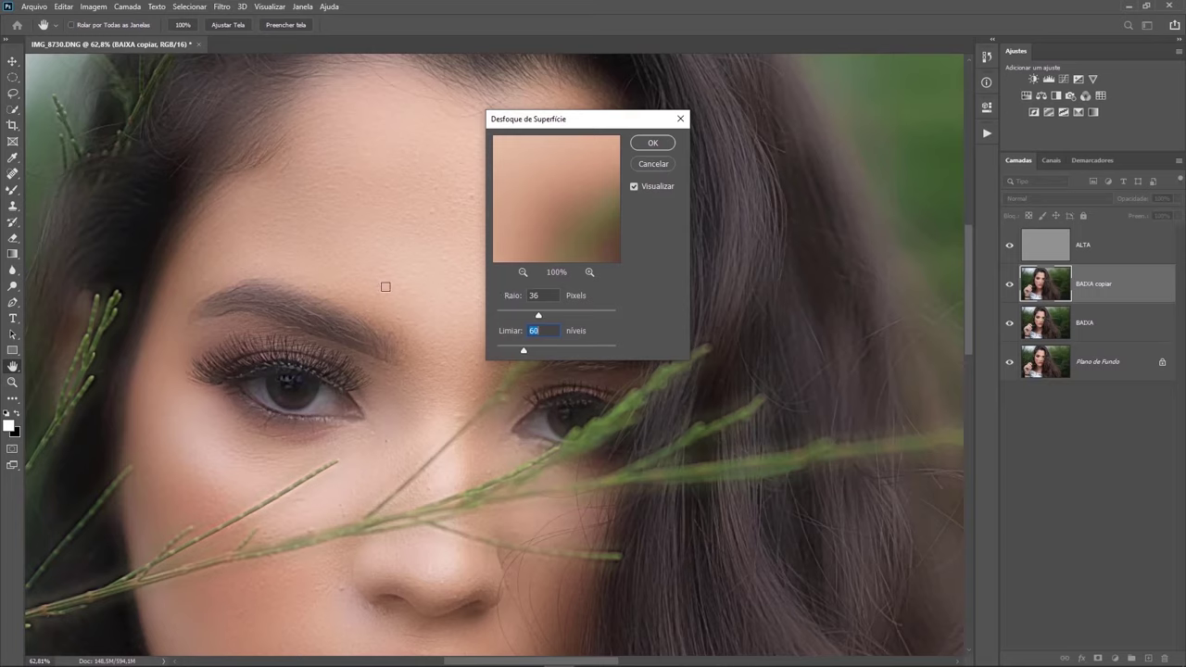
pyautogui.click(417, 297)
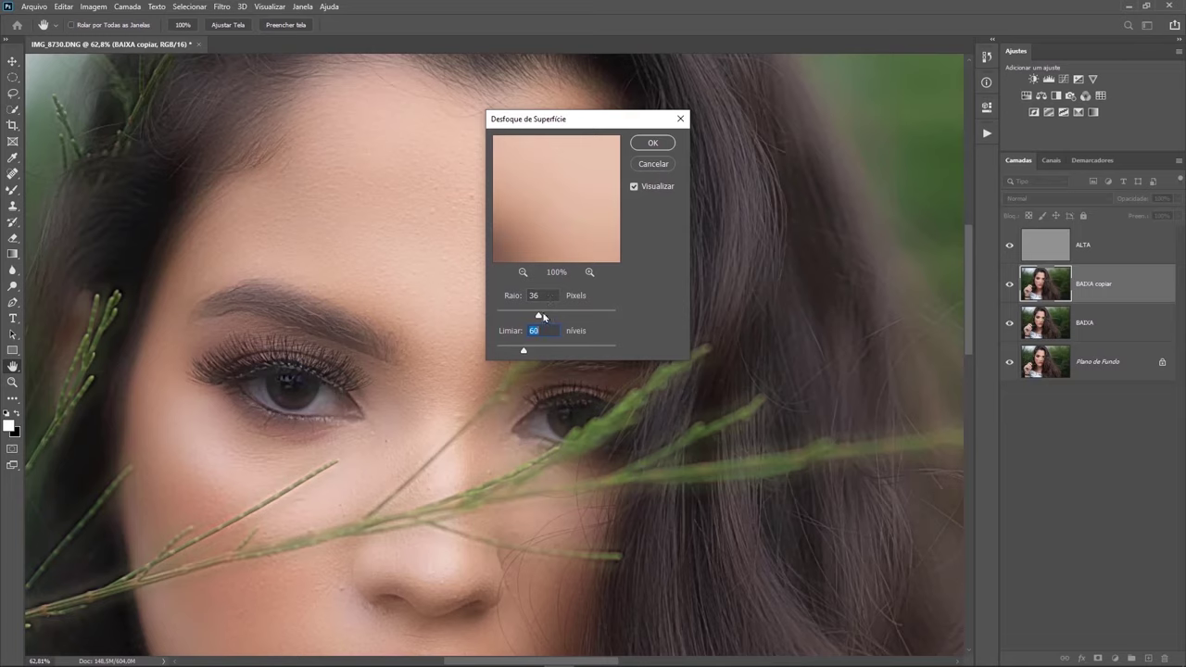
pyautogui.moveTo(543, 315); pyautogui.dragTo(544, 317)
pyautogui.click(542, 317)
pyautogui.press('Down')
pyautogui.click(635, 187)
pyautogui.click(635, 188)
pyautogui.click(651, 144)
pyautogui.press('b')
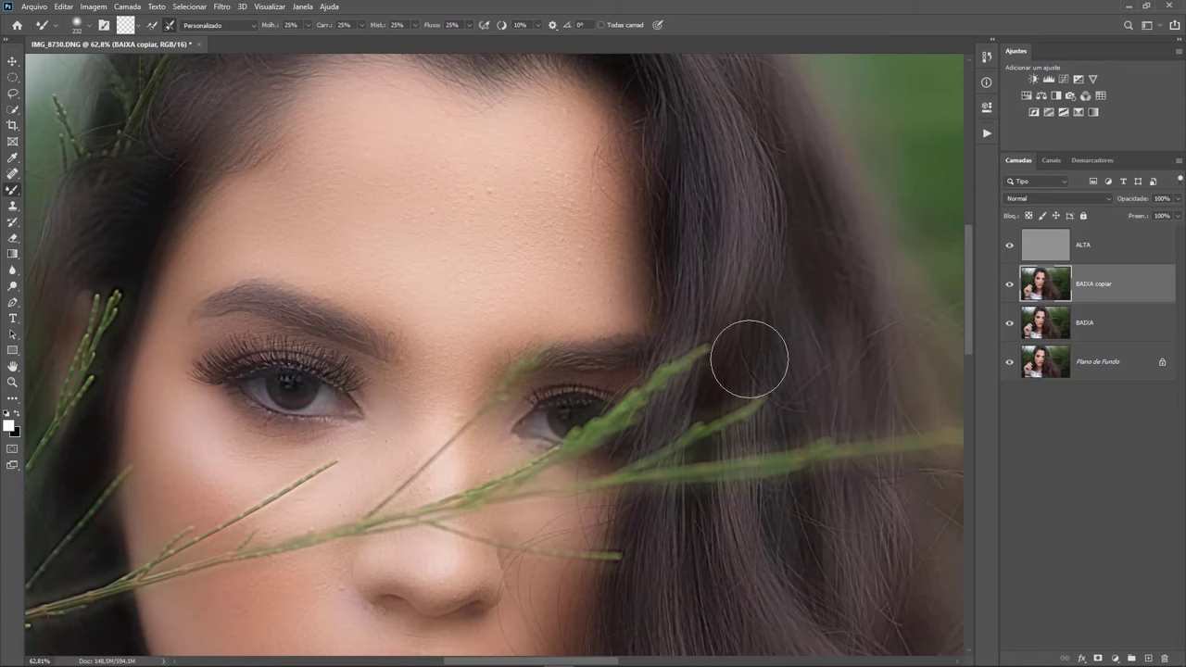
# Give BAIXA copiar a black hide-all mask and select the regular Brush.
pyautogui.click(1010, 283)
pyautogui.click(1010, 283)
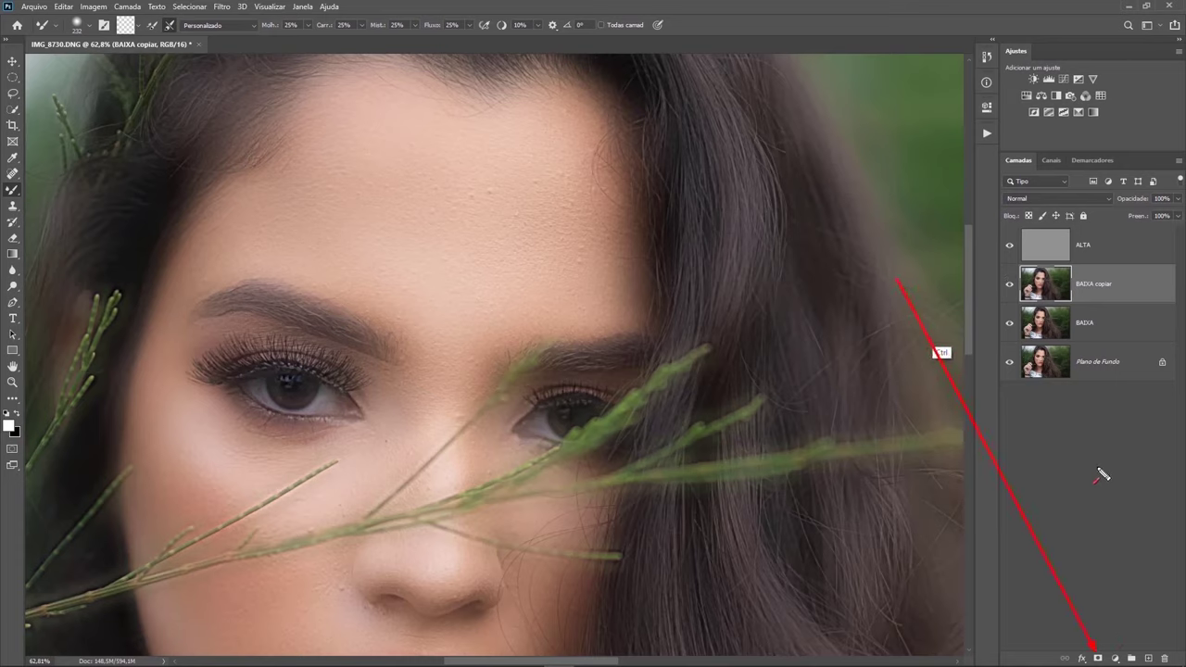
pyautogui.keyDown('alt'); pyautogui.click(1097, 660); pyautogui.keyUp('alt')
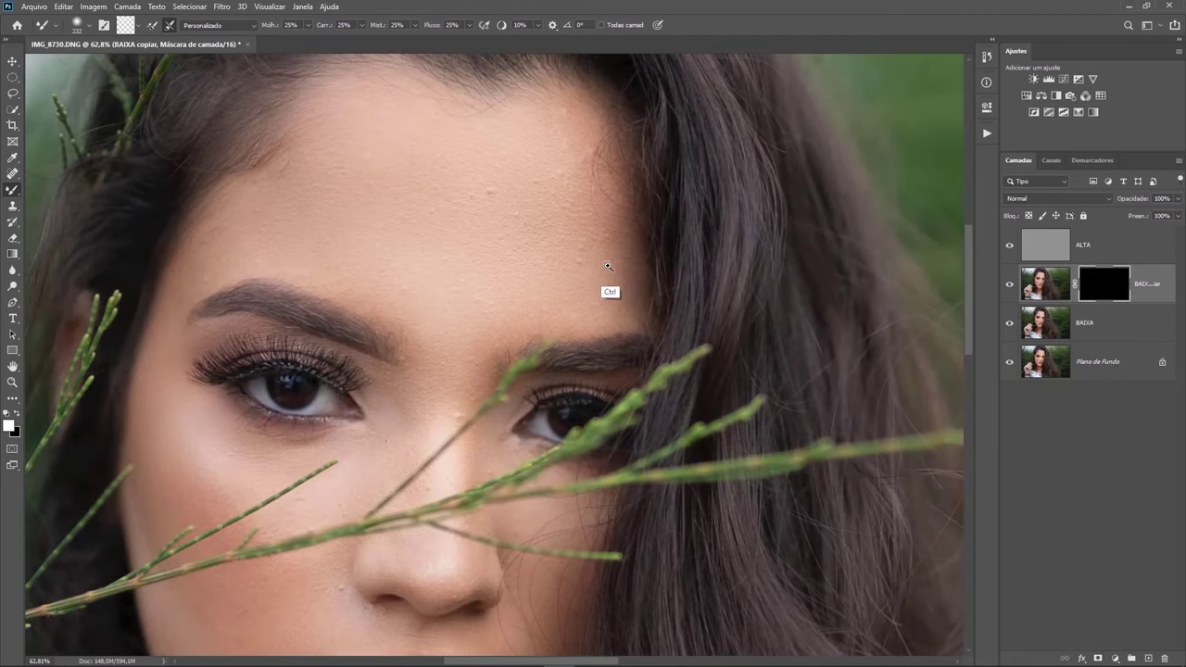
pyautogui.hotkey('ctrl', '0')
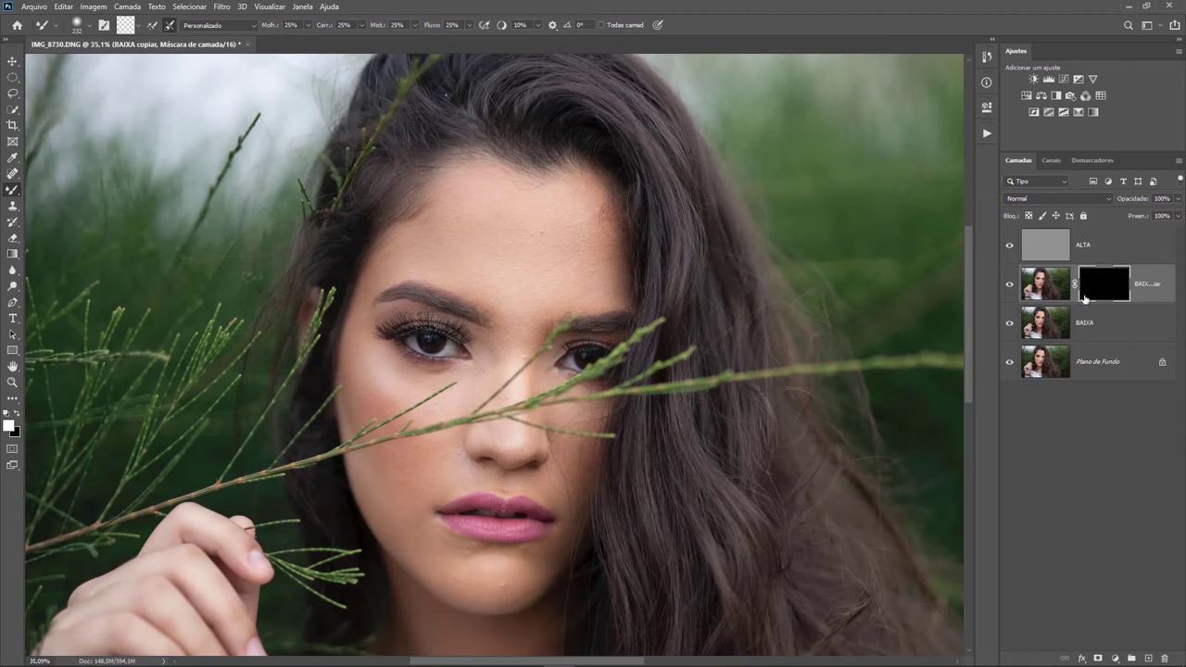
pyautogui.scroll(3, 543, 243)
pyautogui.hotkey('shift', 'b')
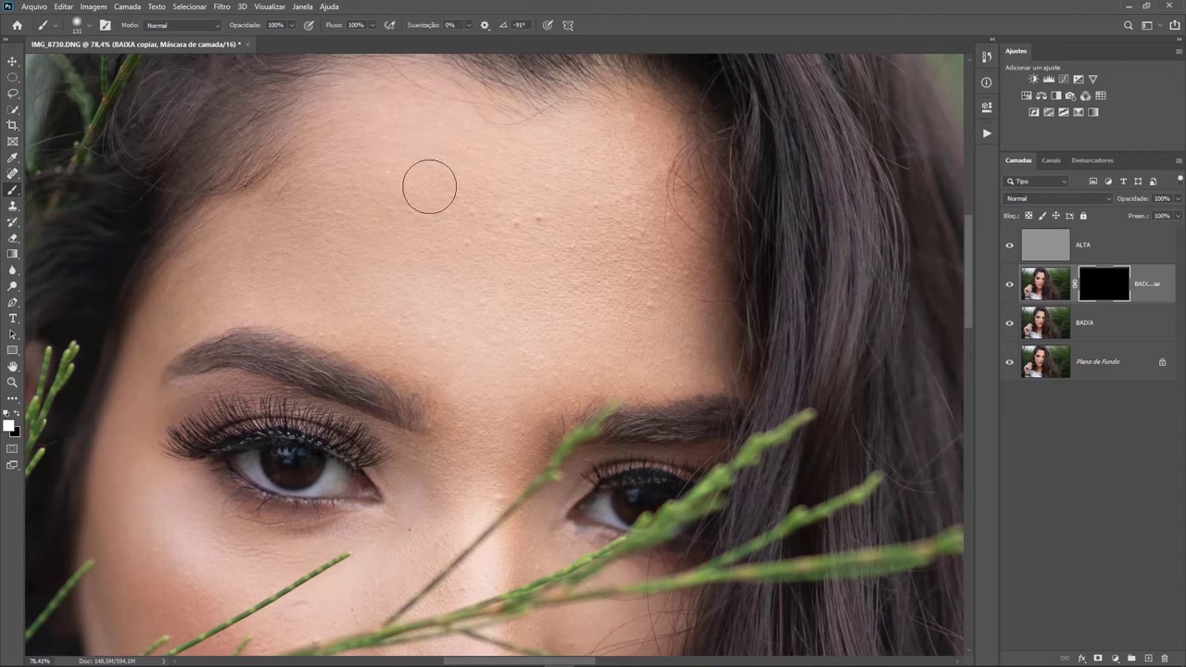
# Paint white on the mask over the forehead, cheek and beside the nose.
pyautogui.moveTo(442, 198); pyautogui.dragTo(390, 197)
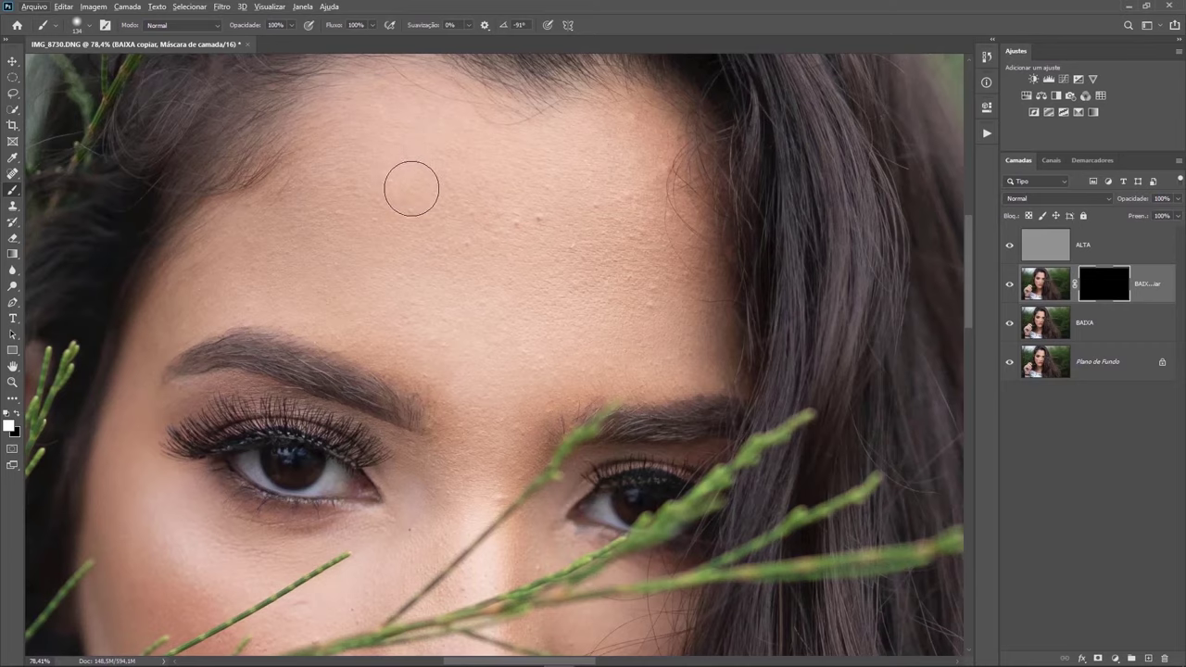
pyautogui.scroll(1, 430, 190)
pyautogui.click(454, 185)
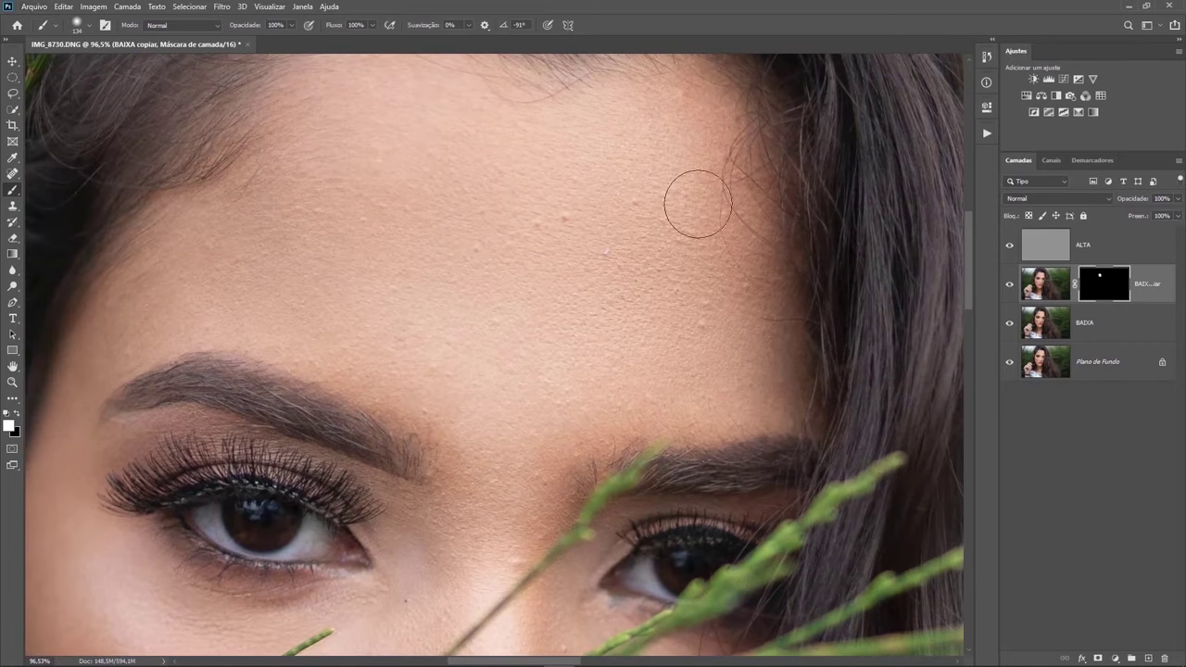
pyautogui.moveTo(283, 247)
pyautogui.mouseDown()
pyautogui.moveTo(259, 375)
pyautogui.moveTo(471, 244)
pyautogui.mouseUp()
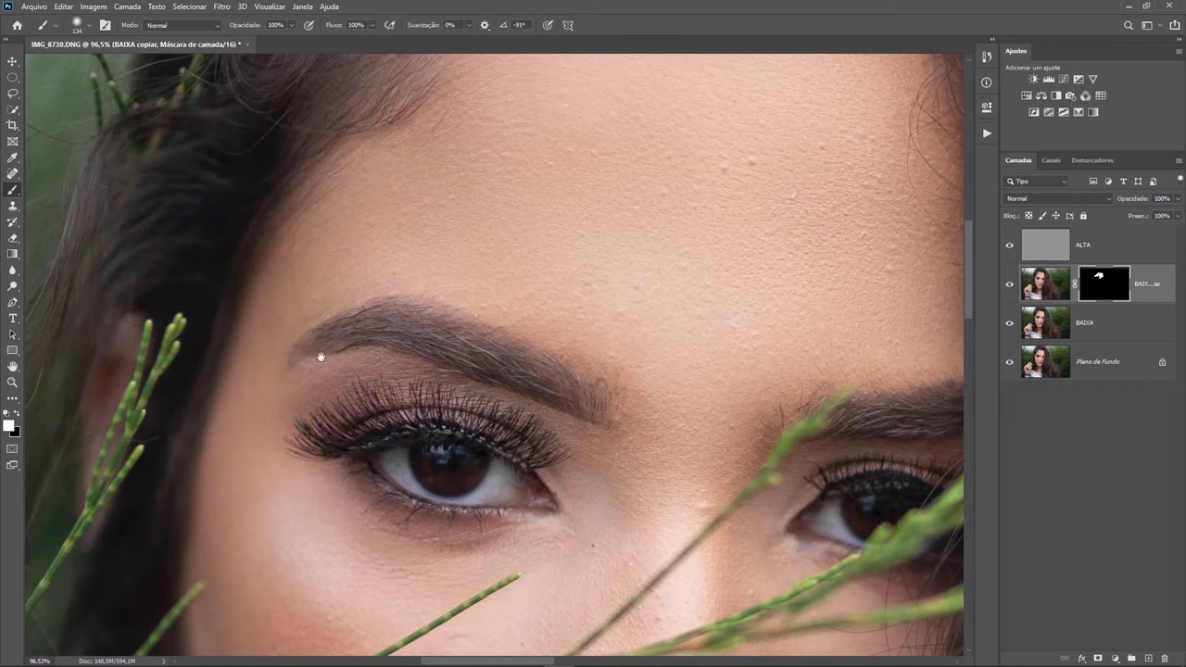
pyautogui.moveTo(318, 344); pyautogui.dragTo(244, 275)
pyautogui.moveTo(278, 441); pyautogui.dragTo(259, 384)
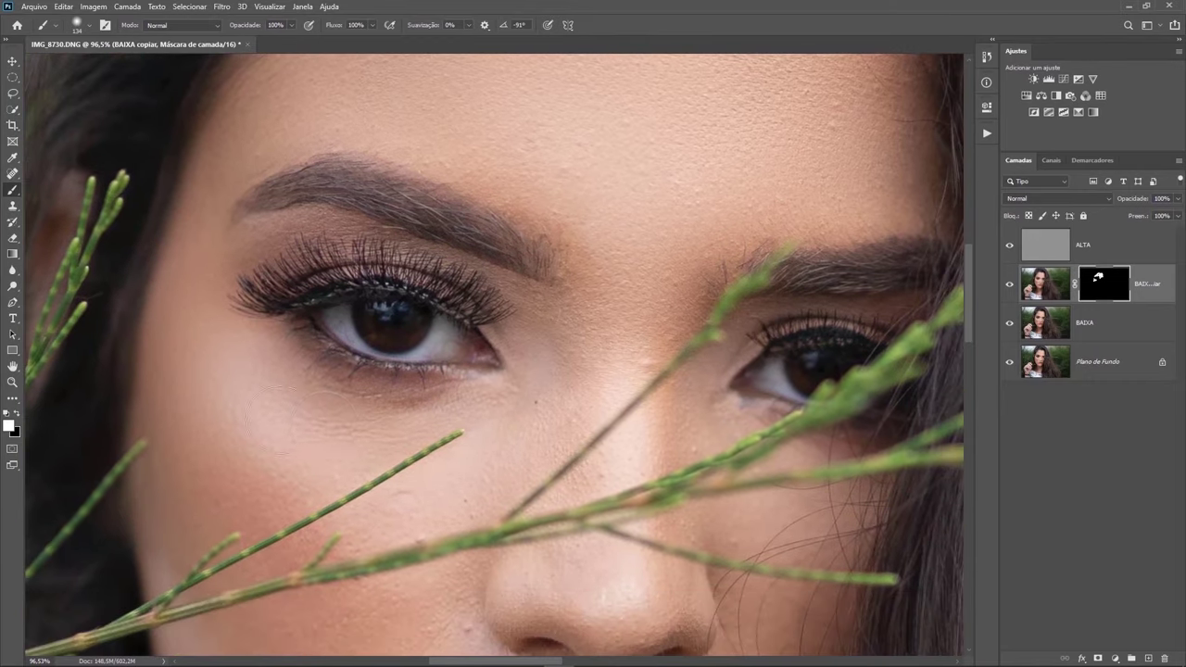
pyautogui.moveTo(346, 489); pyautogui.dragTo(331, 198)
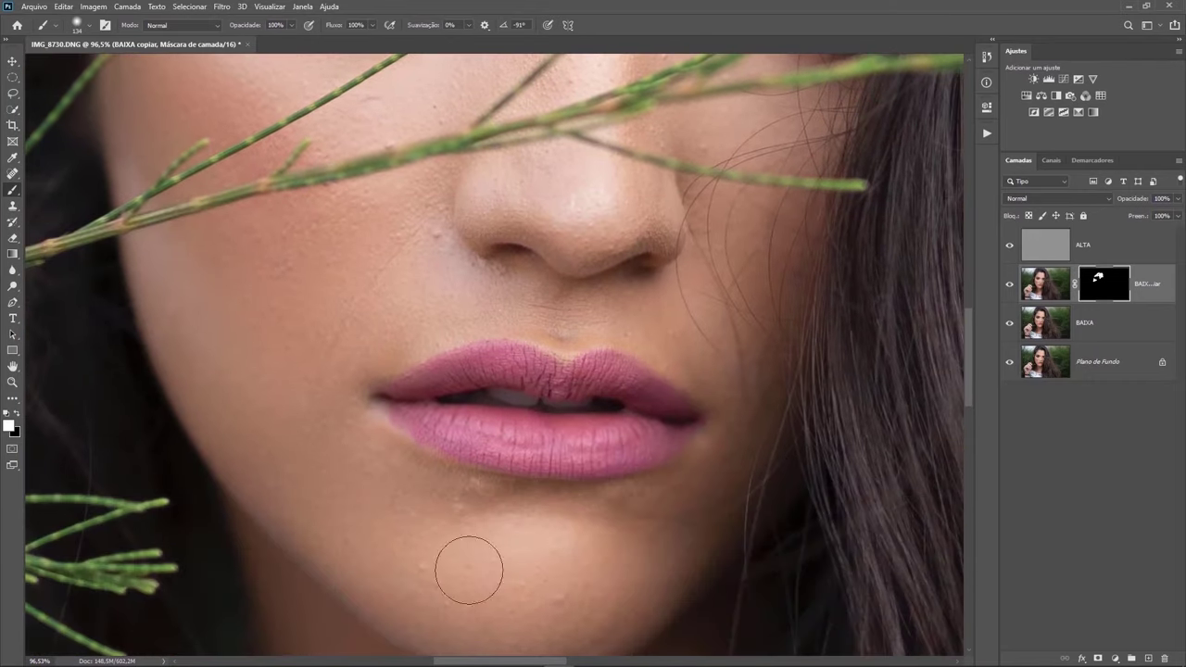
pyautogui.moveTo(466, 563); pyautogui.dragTo(467, 471)
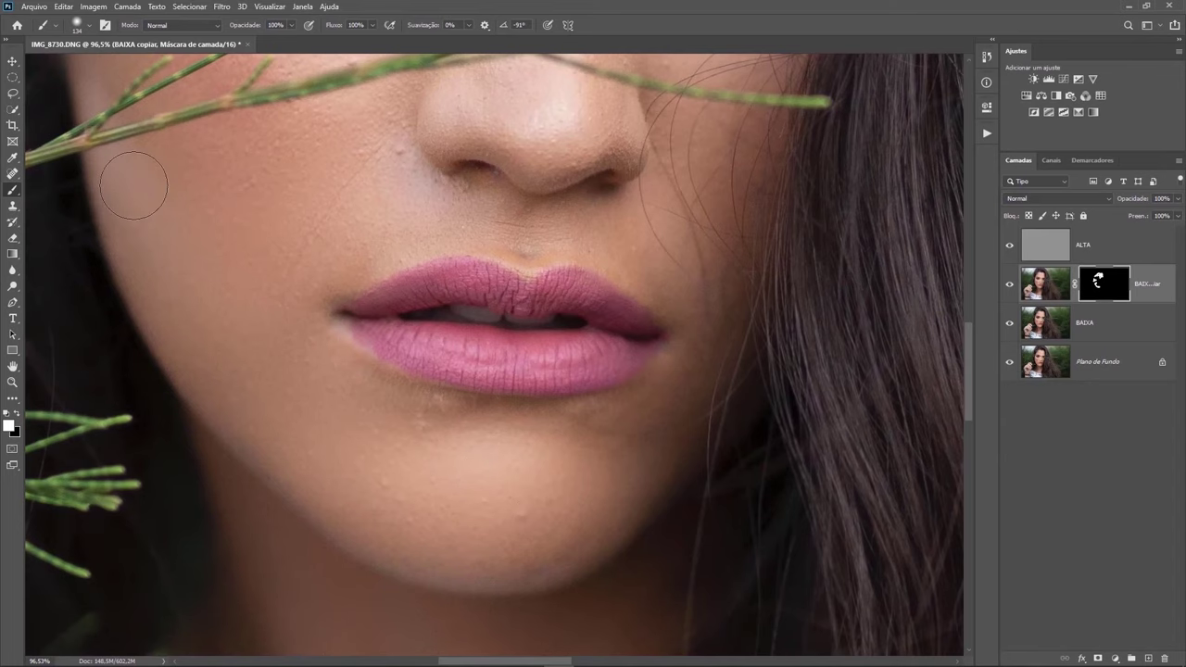
pyautogui.scroll(5, 350, 516)
pyautogui.scroll(2, 413, 481)
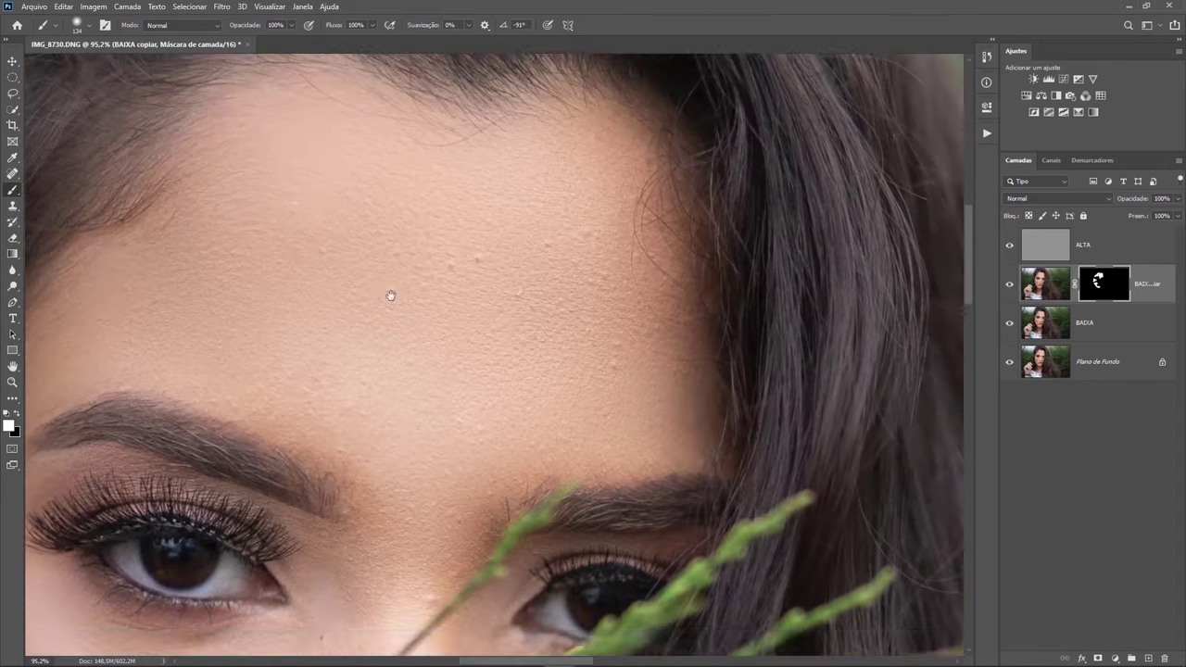
pyautogui.moveTo(385, 248)
pyautogui.mouseDown()
pyautogui.moveTo(390, 317)
pyautogui.moveTo(515, 410)
pyautogui.mouseUp()
# Toggle BAIXA copiar to compare the smoothing, then select the ALTA layer.
pyautogui.click(1010, 284)
pyautogui.click(1009, 286)
pyautogui.click(1010, 287)
pyautogui.click(1010, 287)
pyautogui.scroll(2, 443, 341)
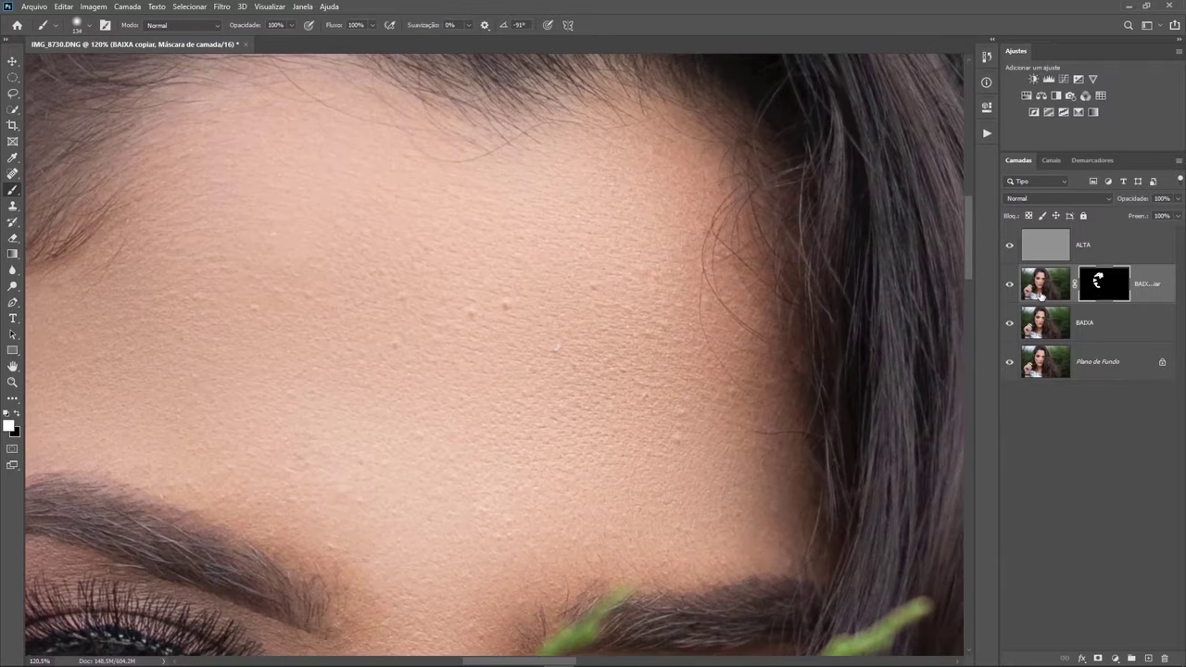
pyautogui.click(1009, 286)
pyautogui.click(1009, 286)
pyautogui.click(1009, 287)
pyautogui.click(1009, 286)
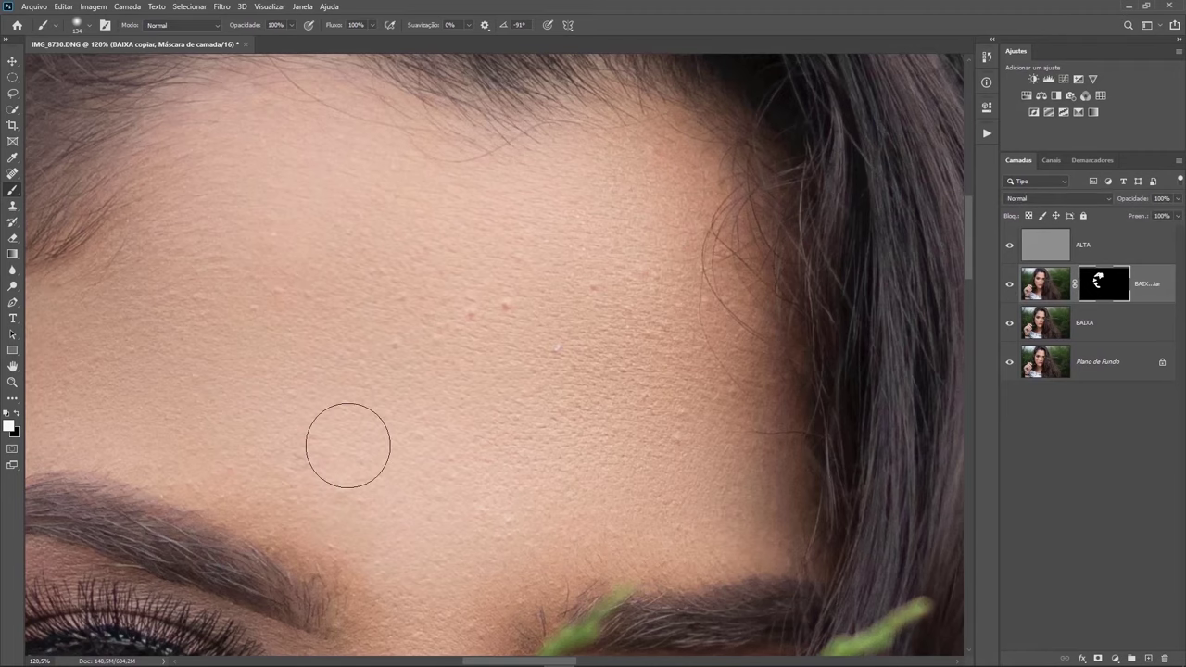
pyautogui.click(1045, 248)
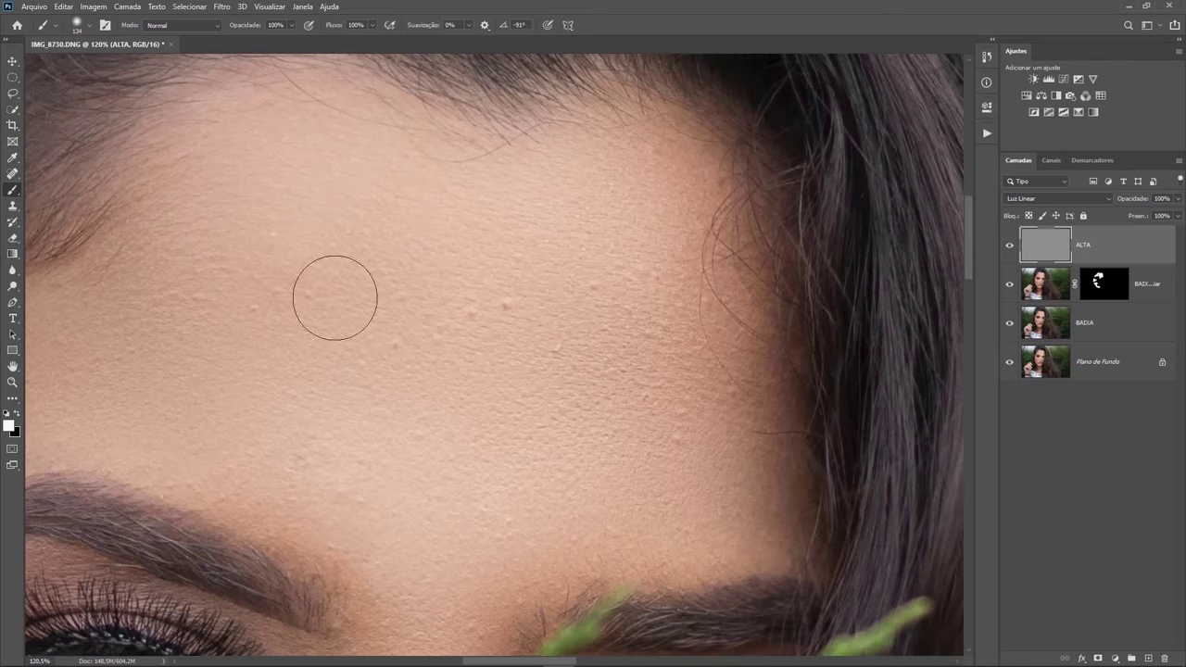
# Spot-heal five small forehead bumps on the ALTA texture layer using Content-Aware.
pyautogui.click(13, 173)
pyautogui.scroll(1, 525, 323)
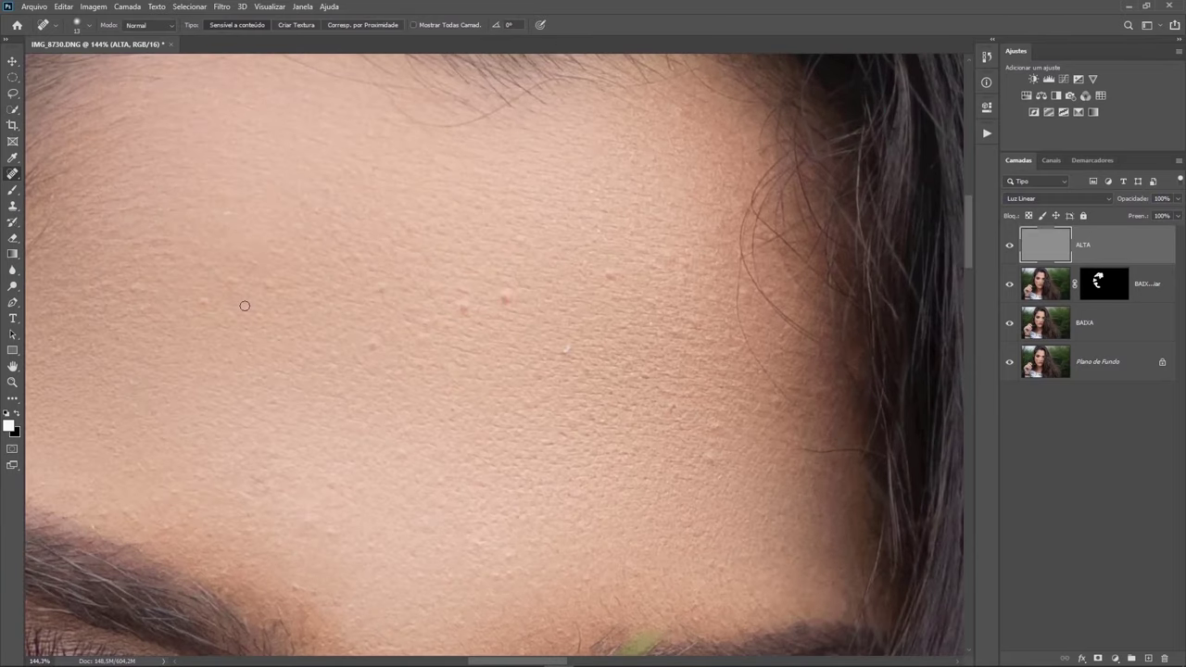
pyautogui.hotkey('ctrl', 'space')
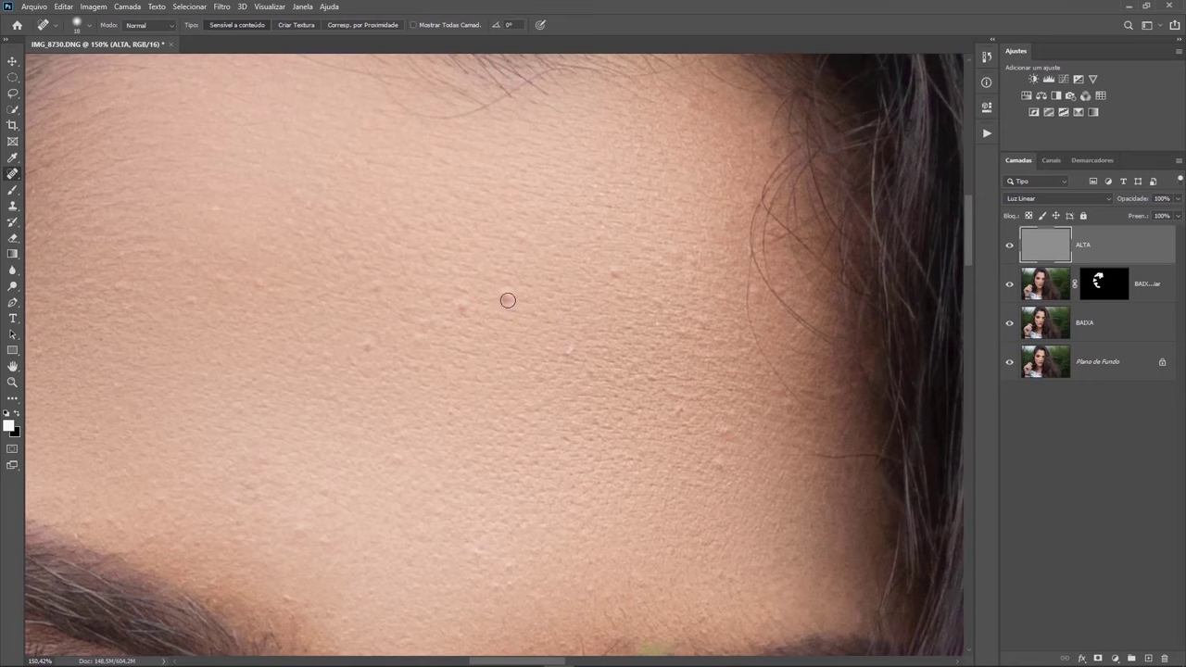
pyautogui.moveTo(508, 300); pyautogui.dragTo(510, 310)
pyautogui.click(612, 280)
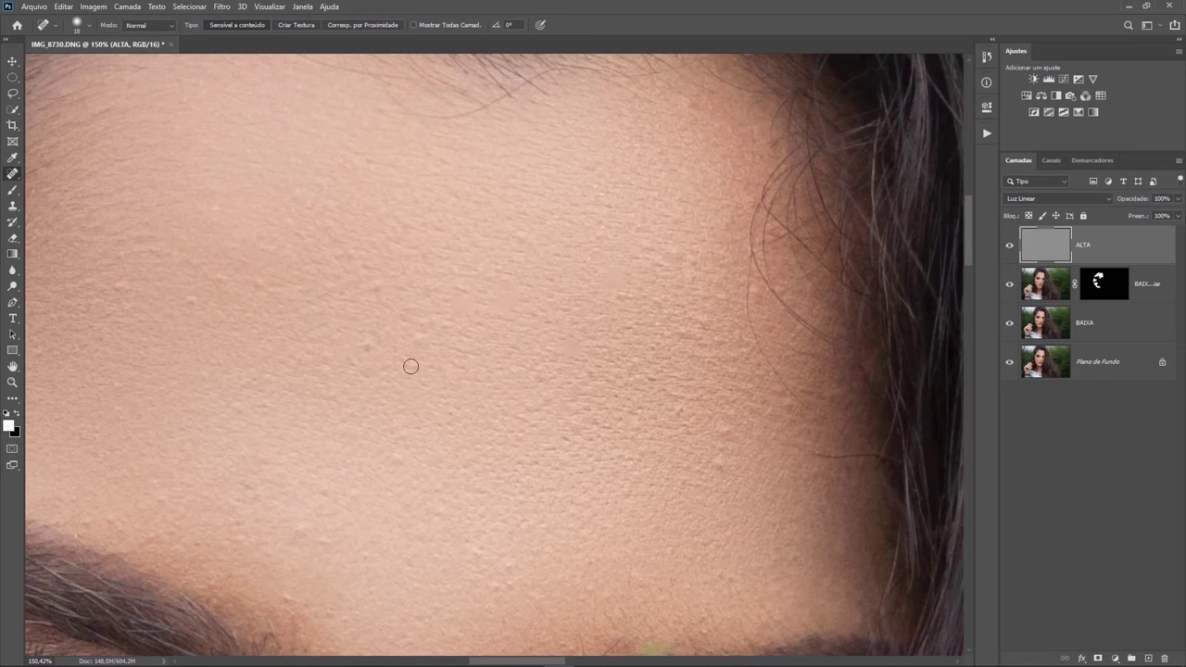
pyautogui.click(366, 346)
pyautogui.click(726, 432)
pyautogui.click(652, 251)
pyautogui.scroll(-2, 566, 296)
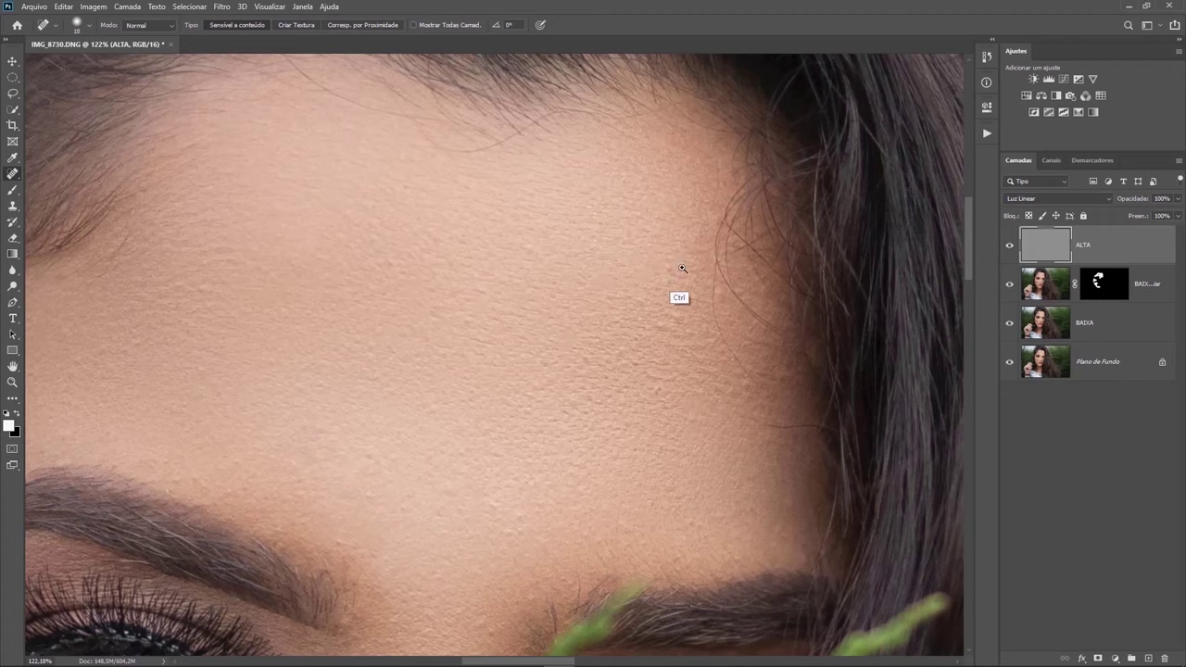
pyautogui.scroll(-1, 678, 267)
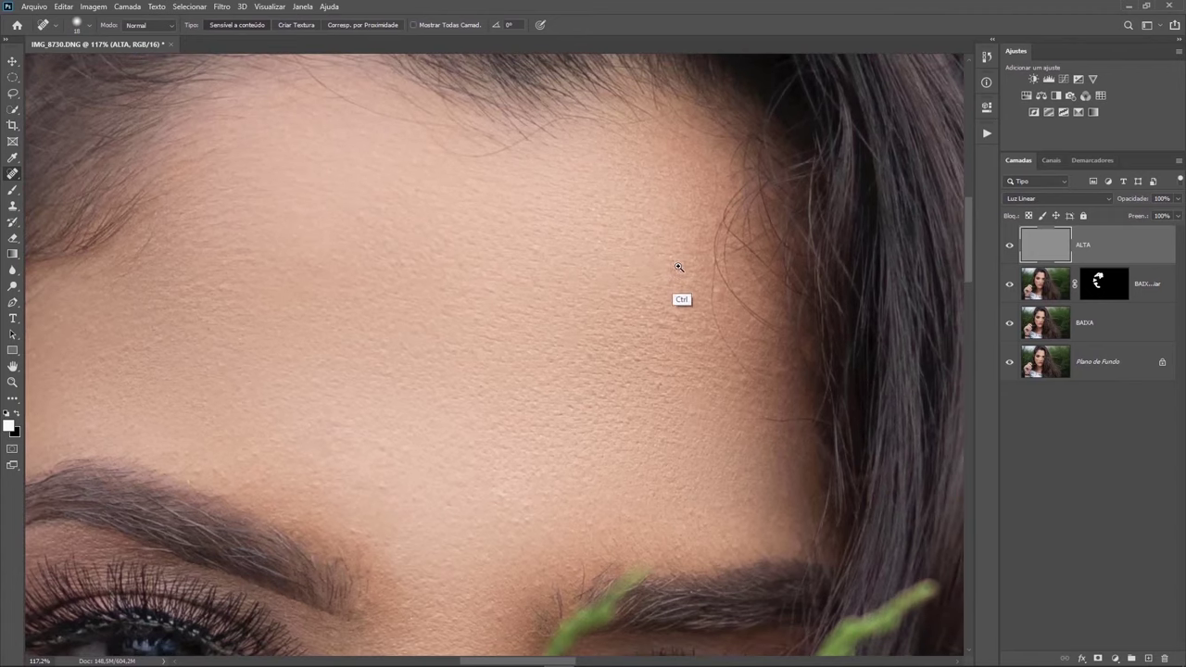
pyautogui.scroll(5, 701, 257)
pyautogui.scroll(1, 737, 246)
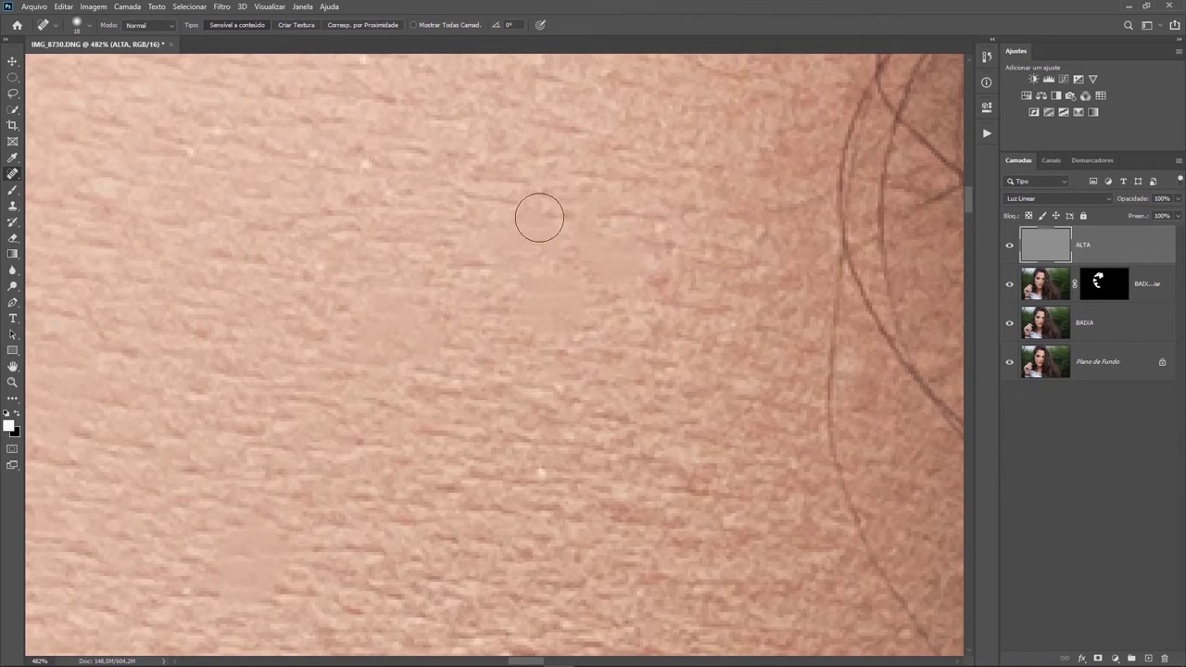
# Patch three rough forehead areas on the ALTA layer with smoother nearby skin.
pyautogui.rightClick(13, 174)
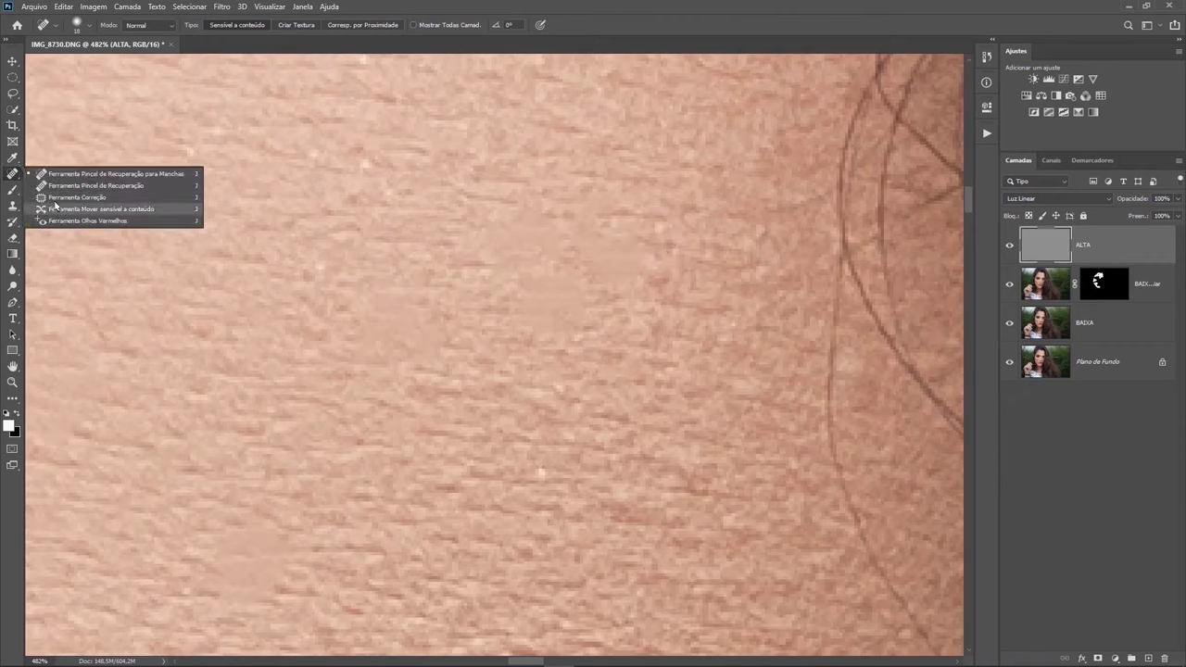
pyautogui.click(59, 199)
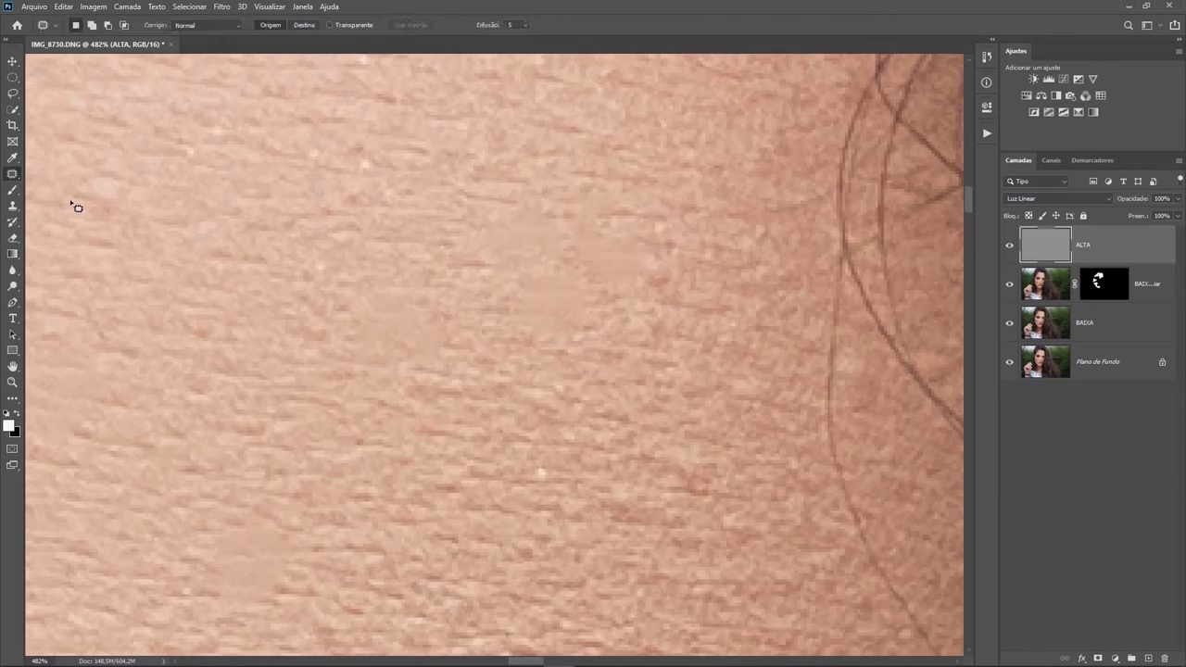
pyautogui.moveTo(340, 317)
pyautogui.mouseDown()
pyautogui.moveTo(463, 266)
pyautogui.moveTo(336, 204)
pyautogui.mouseUp()
pyautogui.hotkey('ctrl', 'd')
pyautogui.moveTo(482, 341); pyautogui.dragTo(470, 212)
pyautogui.moveTo(553, 249); pyautogui.dragTo(355, 169)
pyautogui.hotkey('ctrl', 'd')
# Bring the lips and chin into view and outline a chin blemish for patching.
pyautogui.moveTo(526, 293)
pyautogui.mouseDown()
pyautogui.moveTo(467, 338)
pyautogui.moveTo(476, 352)
pyautogui.moveTo(456, 332)
pyautogui.moveTo(265, 296)
pyautogui.mouseUp()
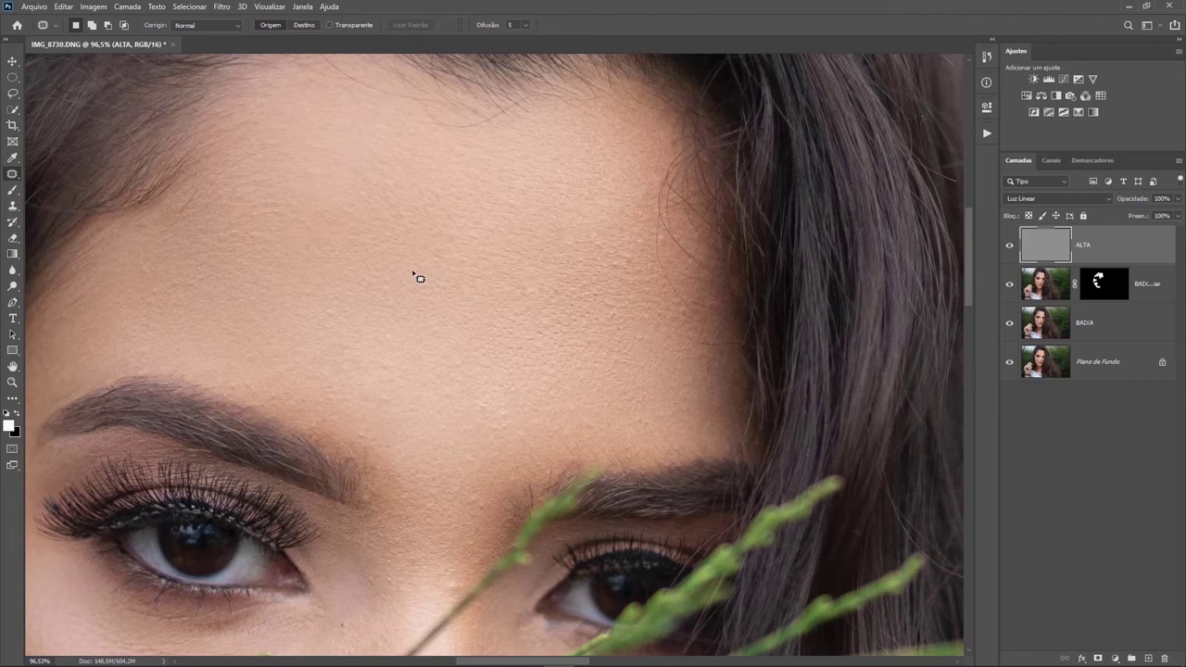
pyautogui.moveTo(473, 492); pyautogui.dragTo(532, 296)
pyautogui.moveTo(404, 496)
pyautogui.mouseDown()
pyautogui.moveTo(445, 280)
pyautogui.moveTo(501, 362)
pyautogui.mouseUp()
pyautogui.moveTo(379, 551); pyautogui.dragTo(325, 315)
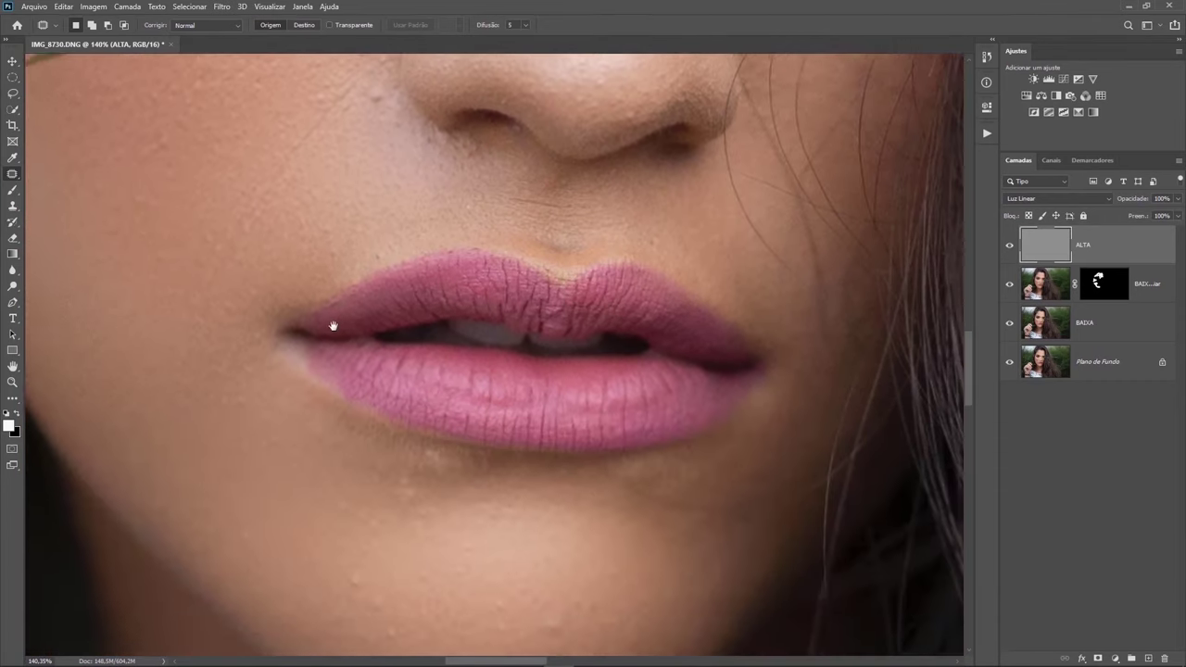
pyautogui.moveTo(431, 556); pyautogui.dragTo(437, 399)
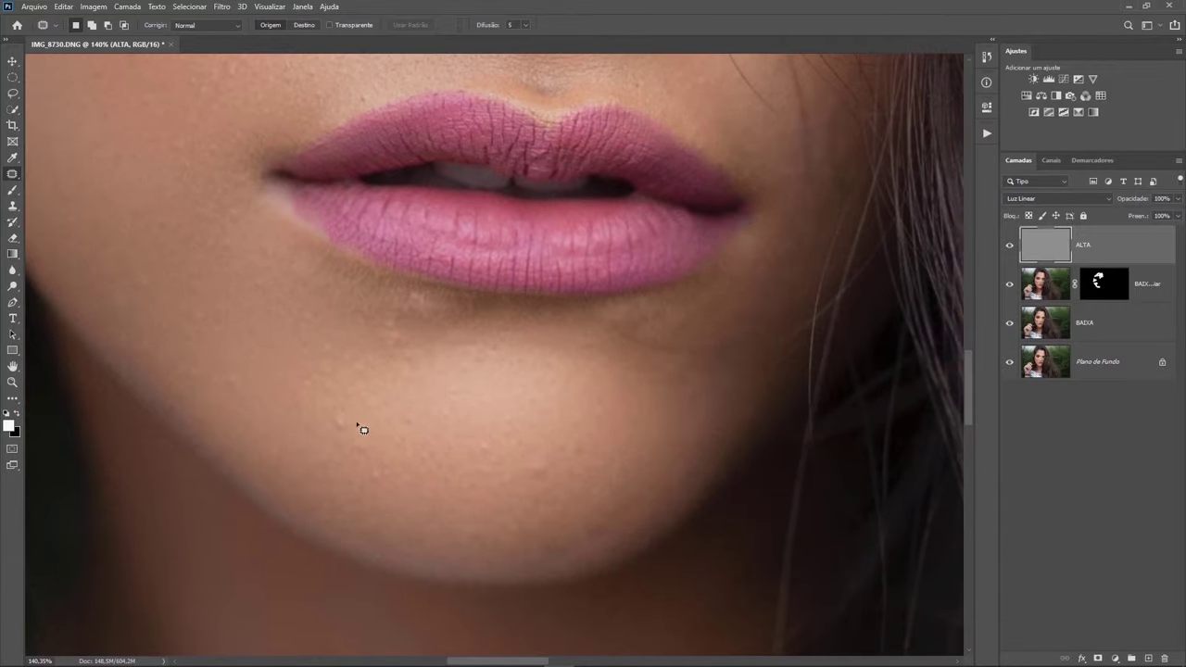
pyautogui.moveTo(347, 451); pyautogui.dragTo(373, 479)
# Select BAIXA copiar, compare it hidden and visible, and lower its opacity to 72%.
pyautogui.click(1036, 288)
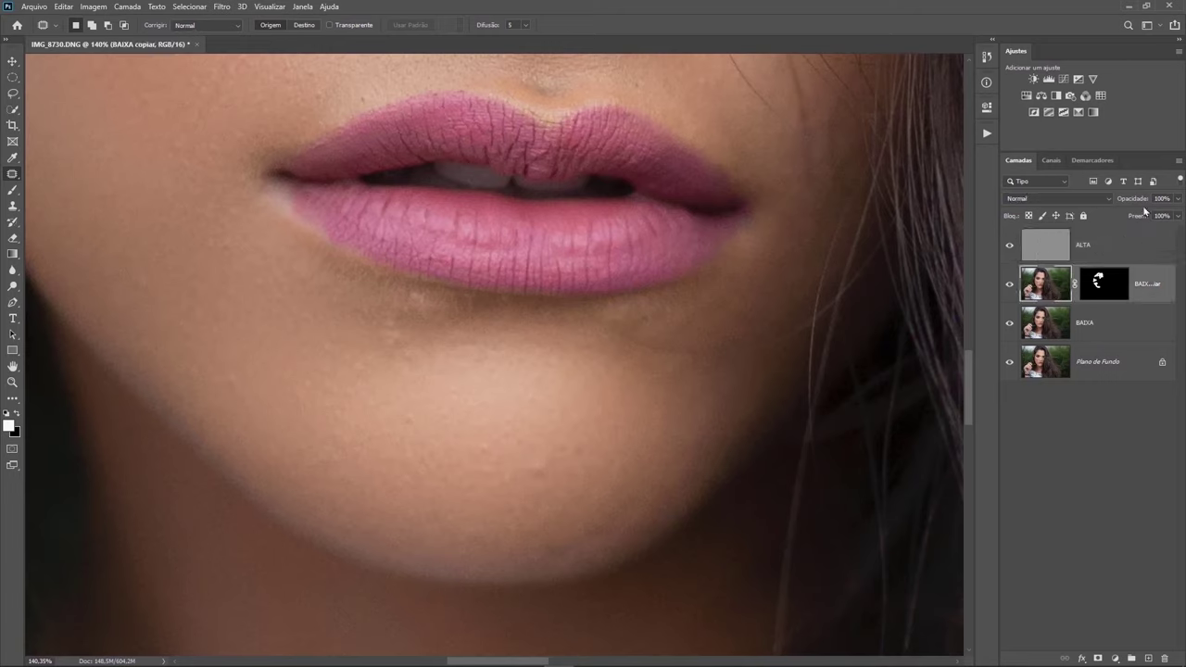
pyautogui.click(1012, 289)
pyautogui.click(1012, 289)
pyautogui.moveTo(369, 146); pyautogui.dragTo(355, 416)
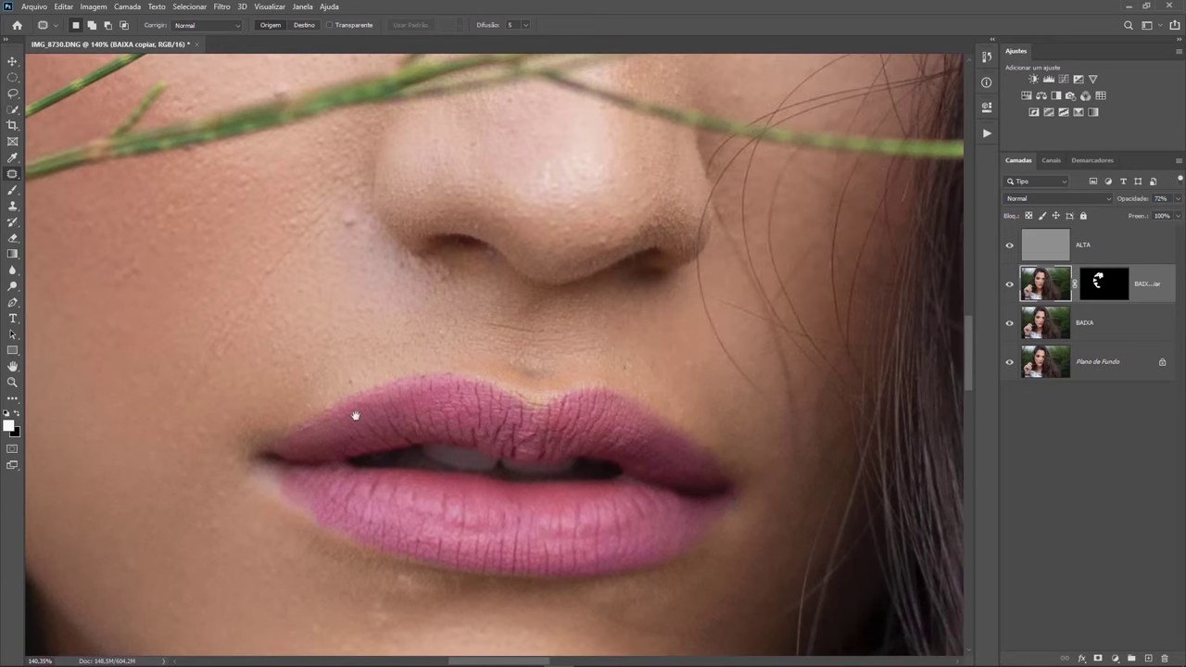
pyautogui.moveTo(398, 317); pyautogui.dragTo(352, 317)
pyautogui.moveTo(424, 191); pyautogui.dragTo(398, 484)
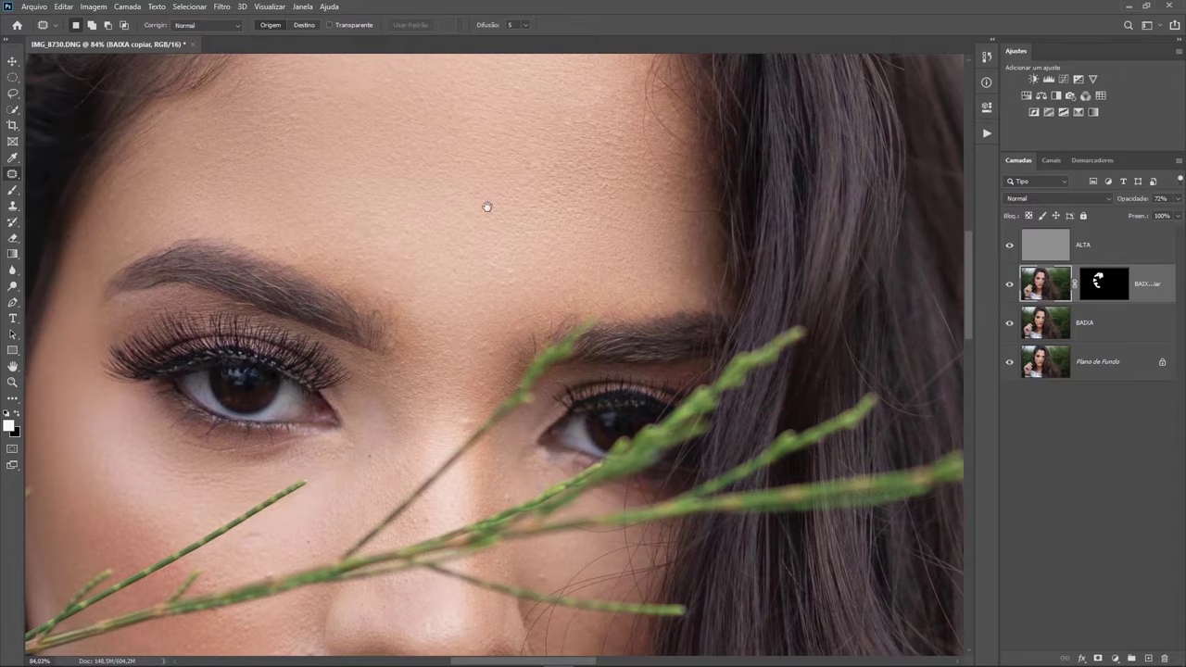
pyautogui.moveTo(487, 206); pyautogui.dragTo(455, 335)
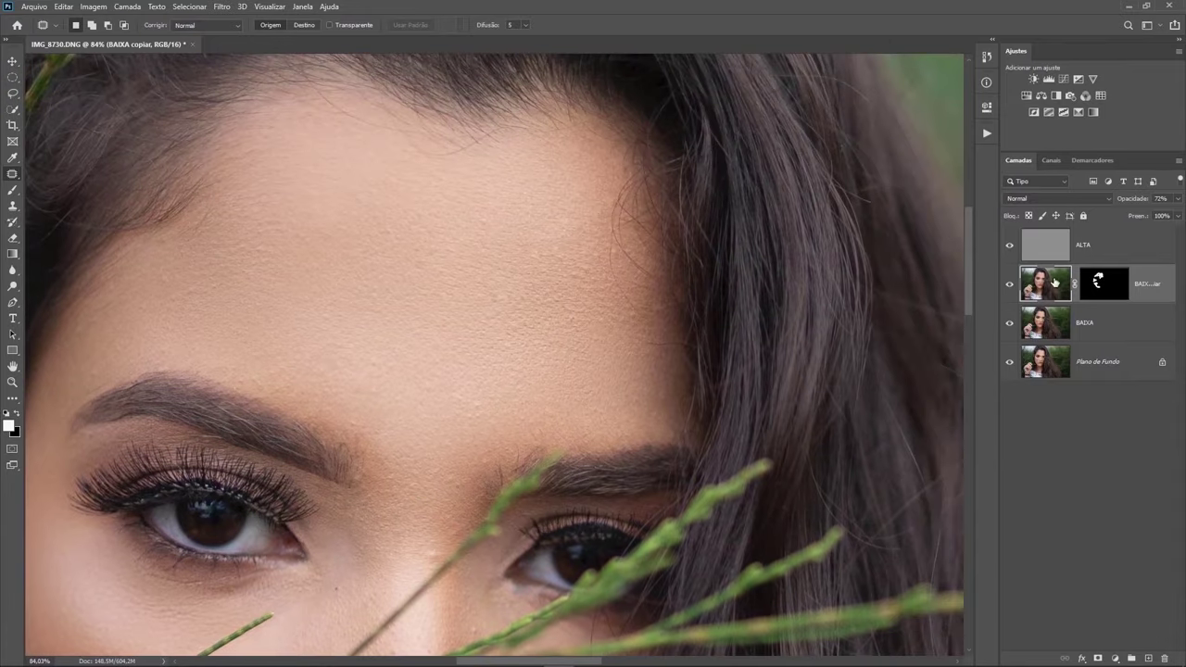